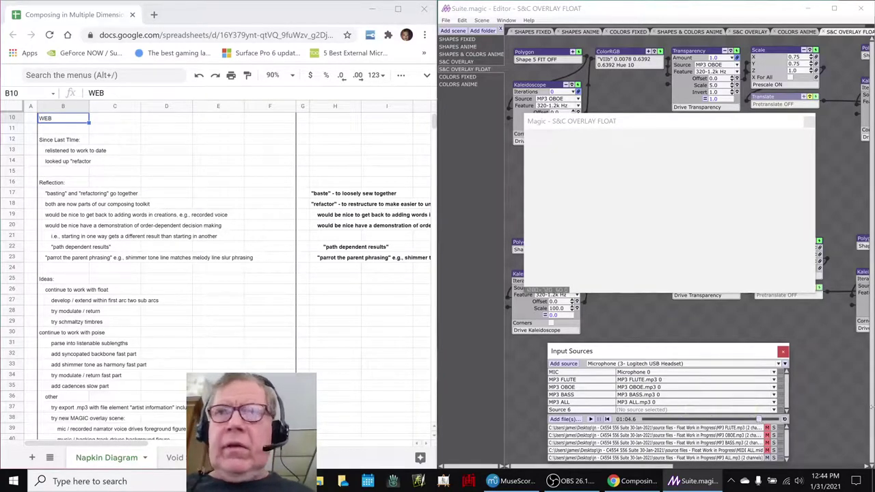
Step: Play the MP3 sources driving the overlay and return to the overlay editor
key(space)
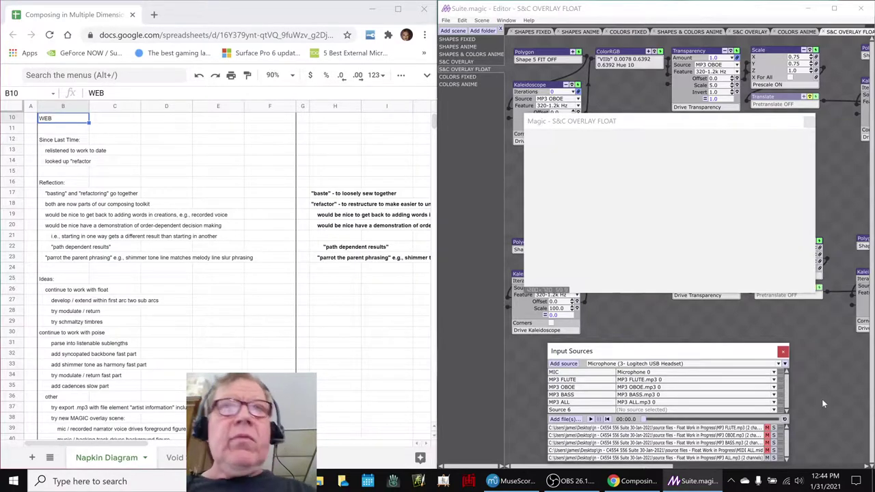
key(alt+Tab)
key(alt+Tab)
key(alt+Tab)
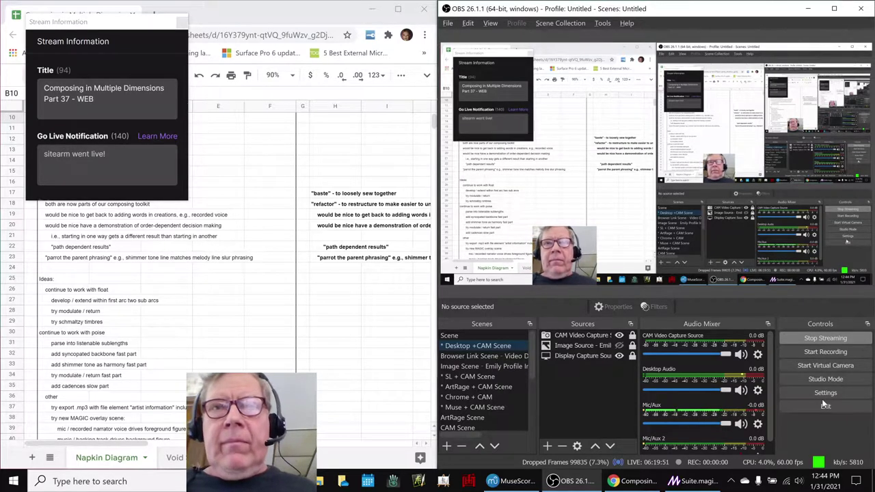
key(alt+Tab)
key(alt+Tab)
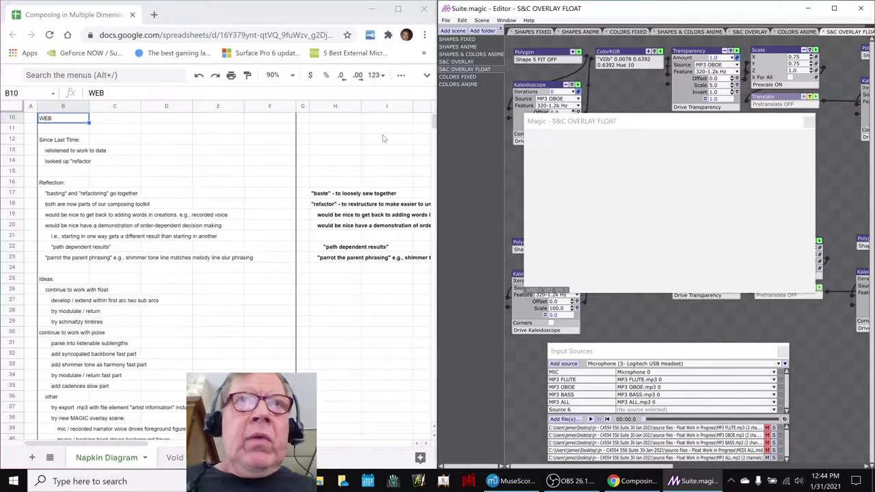
Step: Read along row 18 from the refactor definition in H18, then bring up the Float score
click(320, 207)
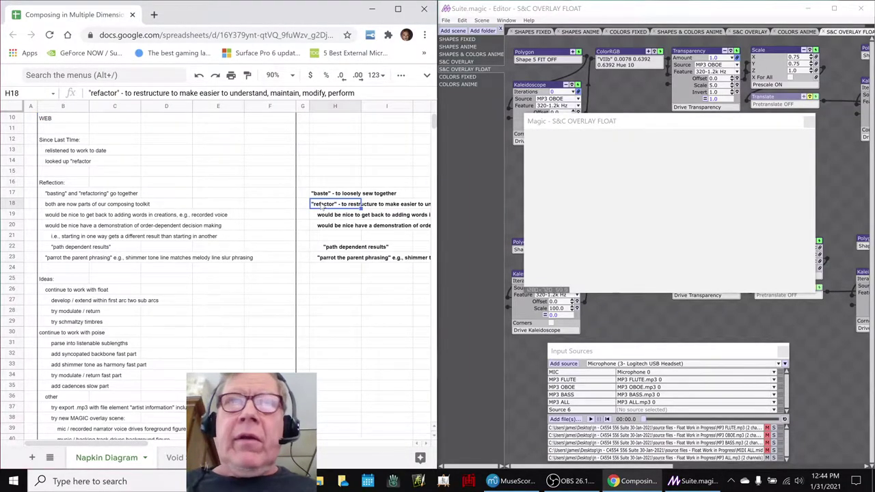
key(Right)
key(Right)
key(Right)
click(329, 205)
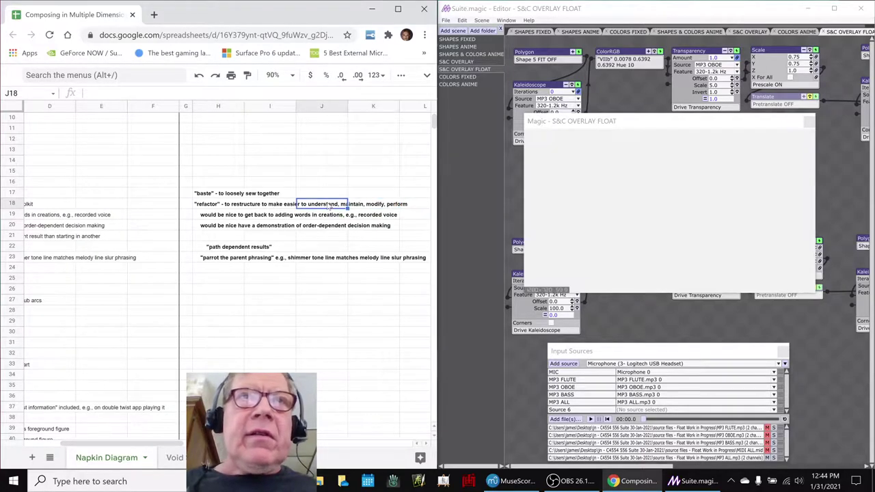
key(Left)
key(Left)
key(Right)
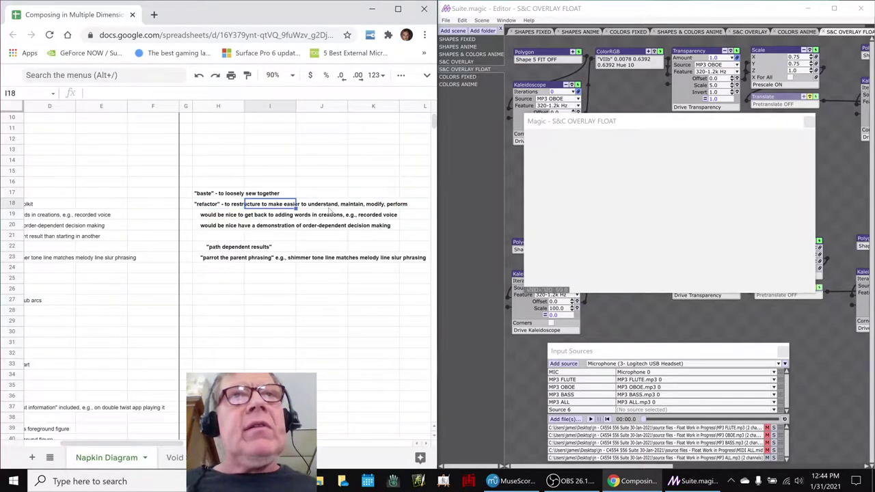
key(Left)
key(Left)
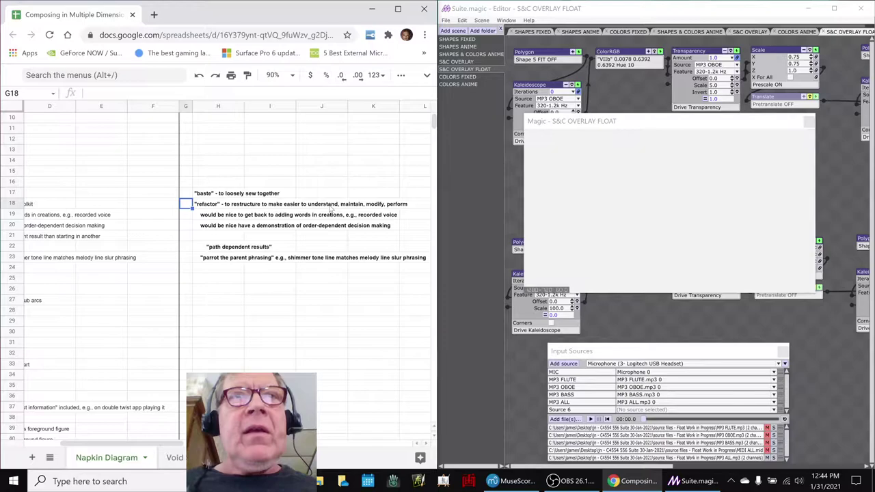
key(Left)
key(Left)
key(Left)
key(Left)
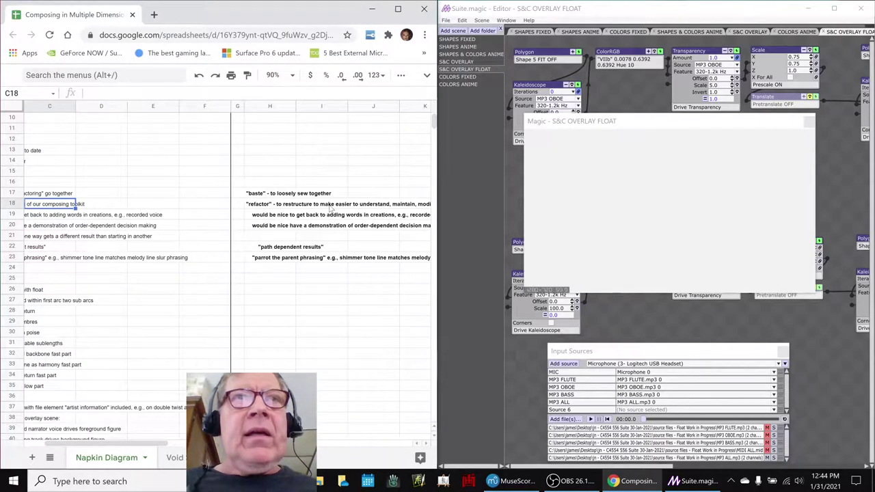
key(Right)
key(Right)
key(Right)
key(Right)
key(Right)
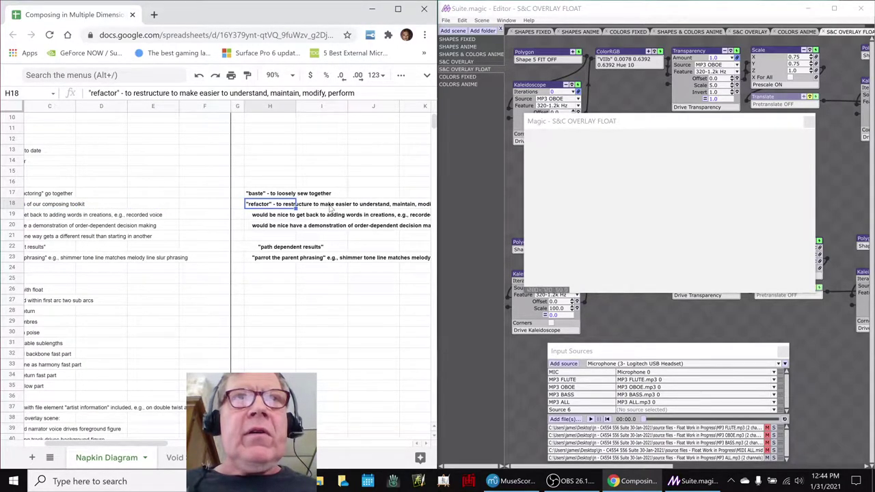
click(514, 482)
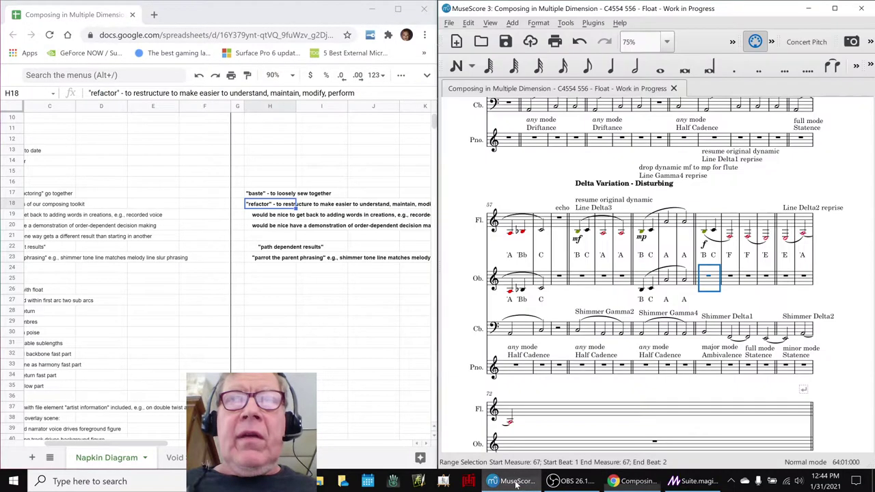
Step: Return the Float score to its title and opening Arc Alpha system, then go back to the baste definition
click(572, 395)
key(ctrl+Home)
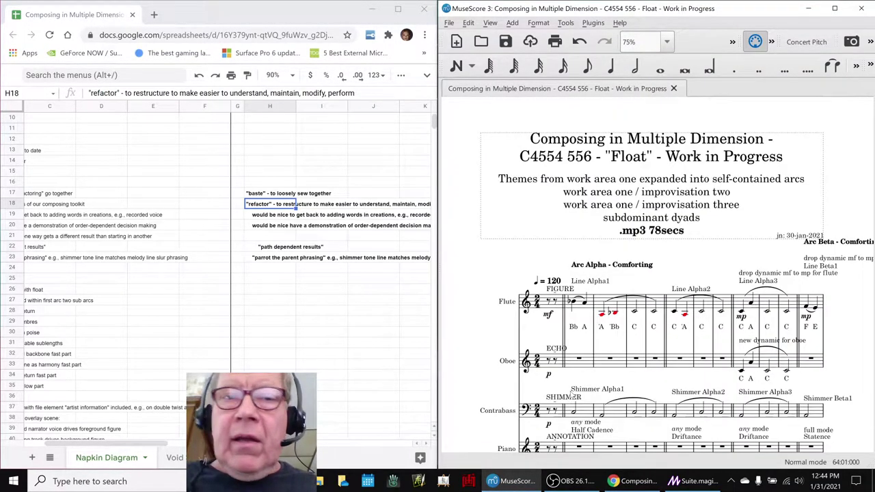
key(Right)
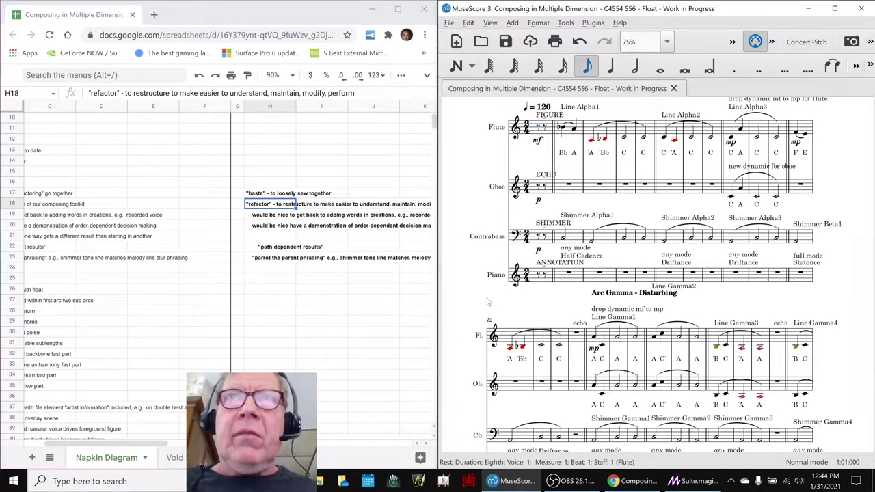
key(Escape)
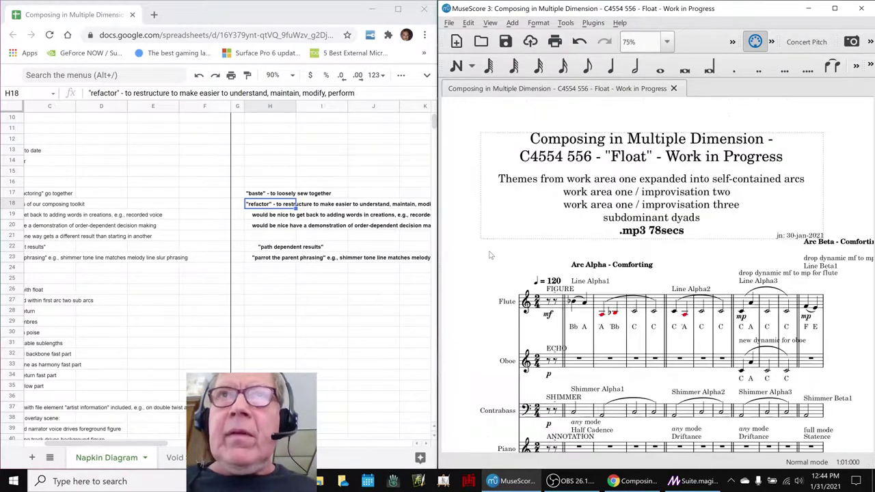
scroll(489, 297, up, 3)
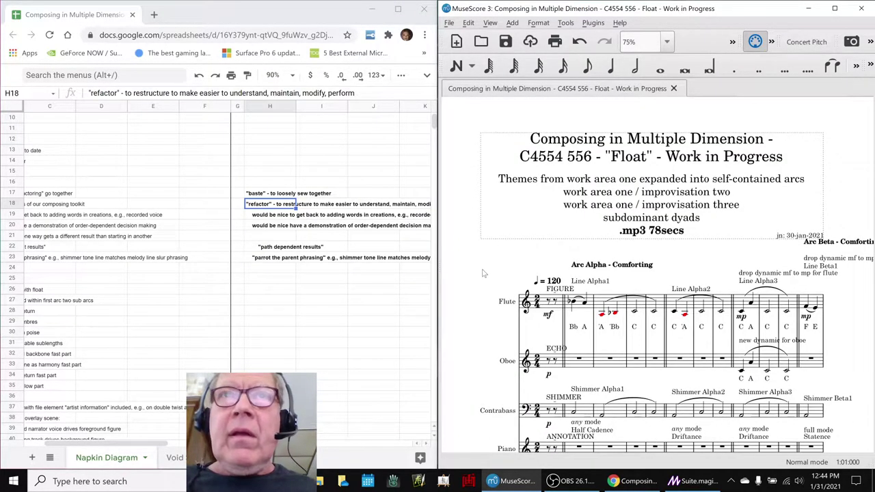
click(272, 195)
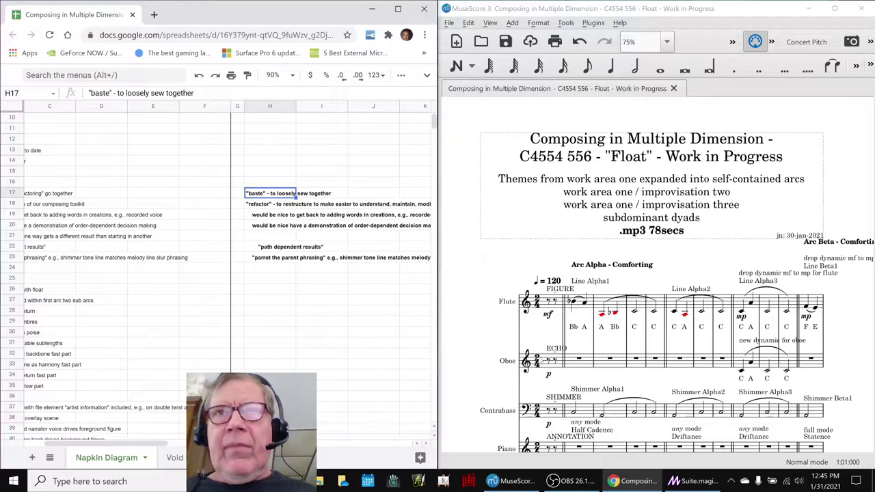
Step: Glance over the Float score and clear the flute rest selection
click(478, 347)
scroll(481, 341, down, 3)
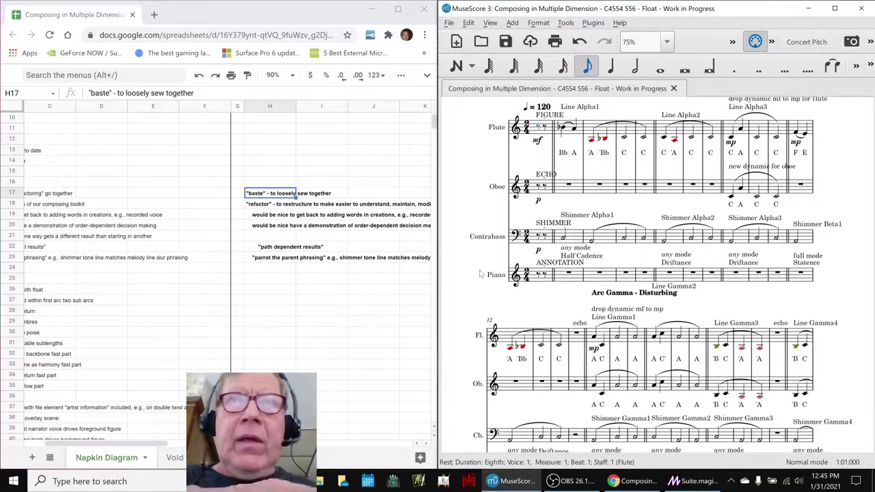
scroll(469, 218, up, 3)
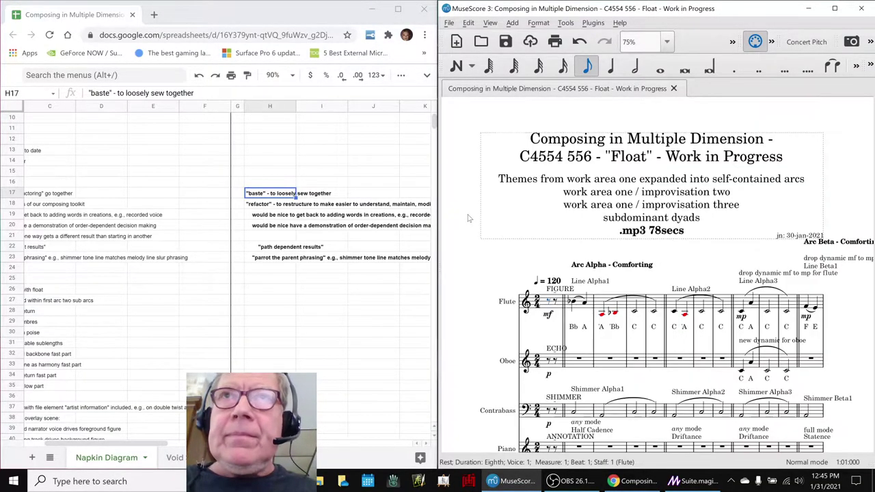
click(477, 337)
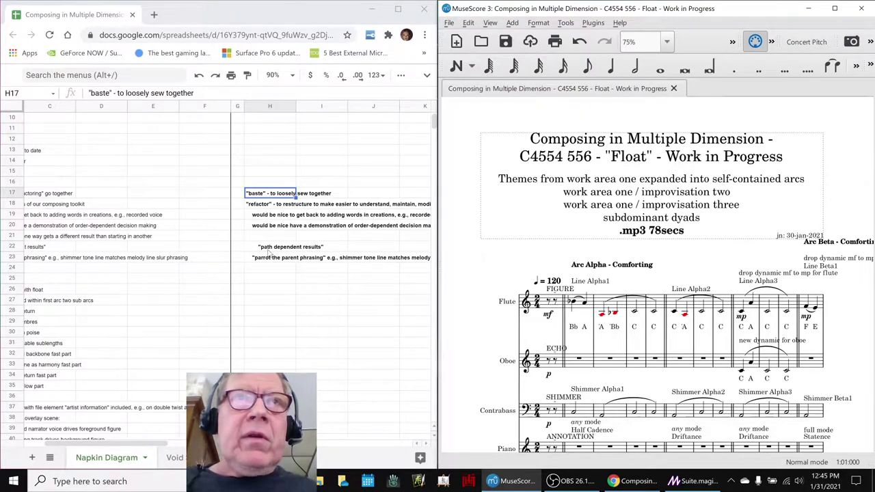
Step: Review the path-dependent results, recorded voice, parrot-the-parent and quadrophonic demo notes, then show the desktop
click(266, 249)
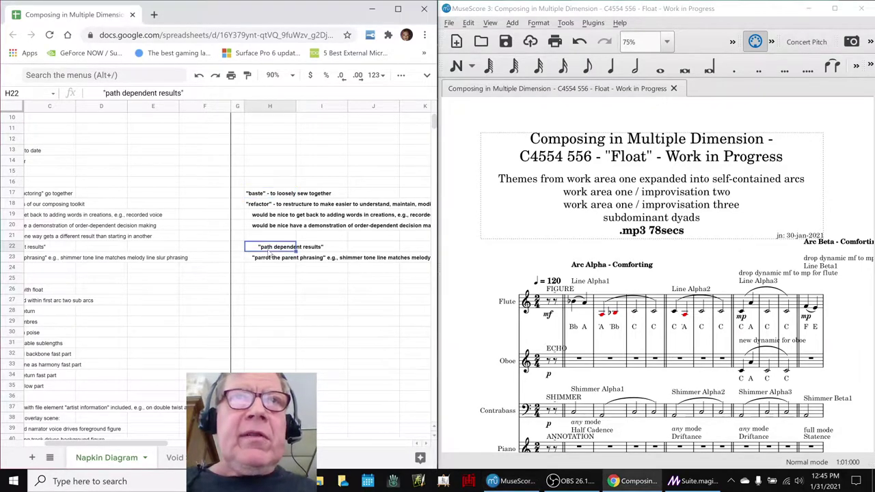
click(264, 216)
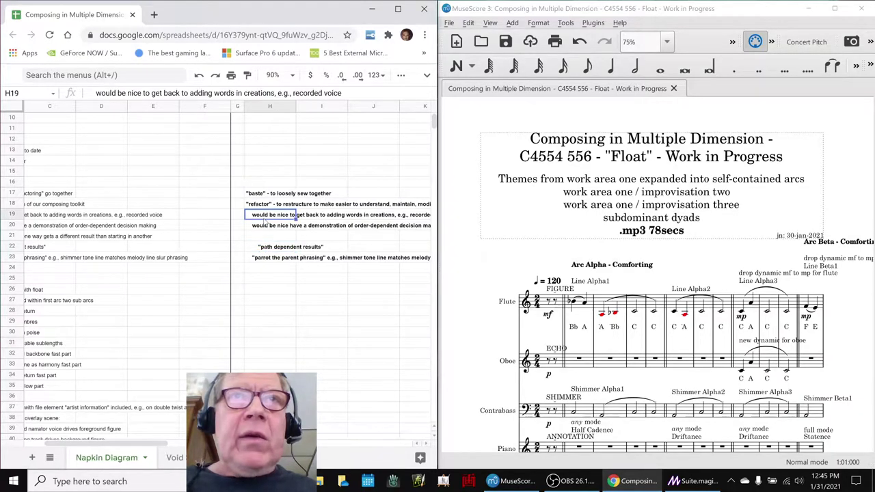
click(262, 257)
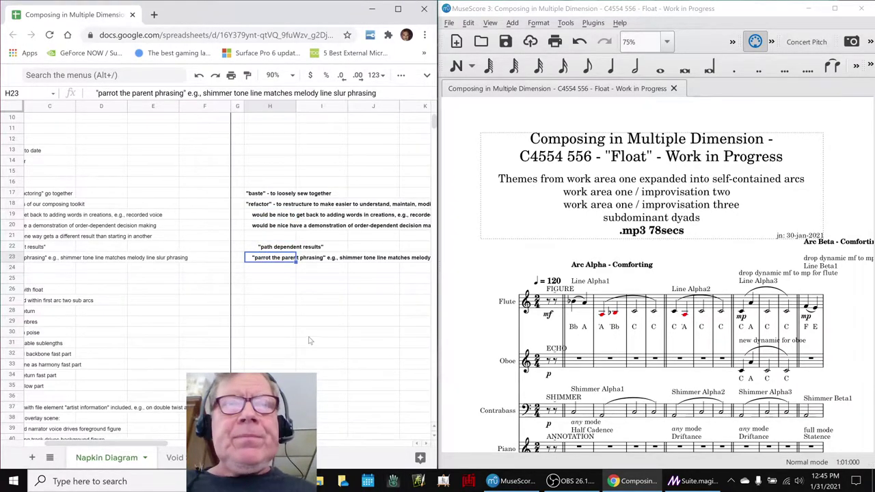
scroll(307, 338, down, 7)
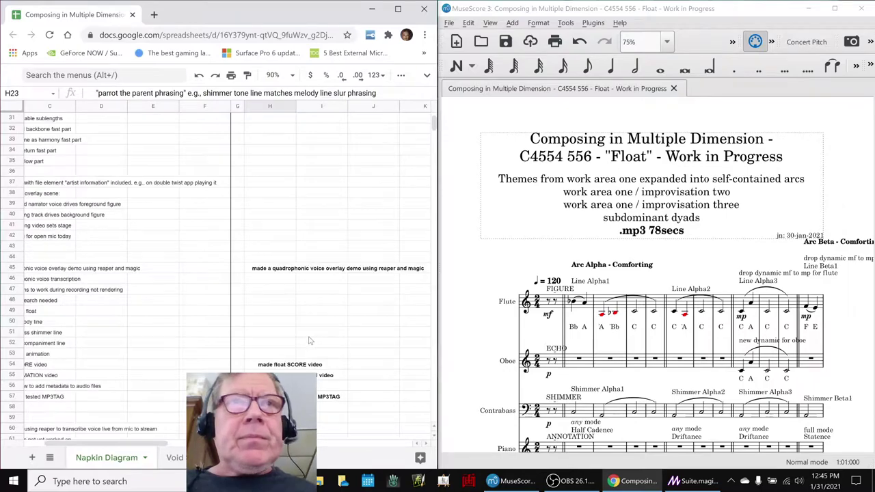
click(270, 271)
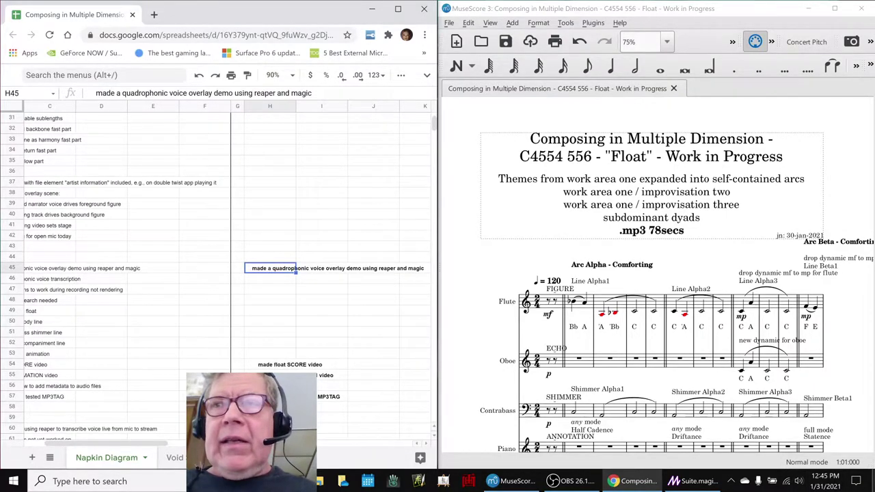
key(super+d)
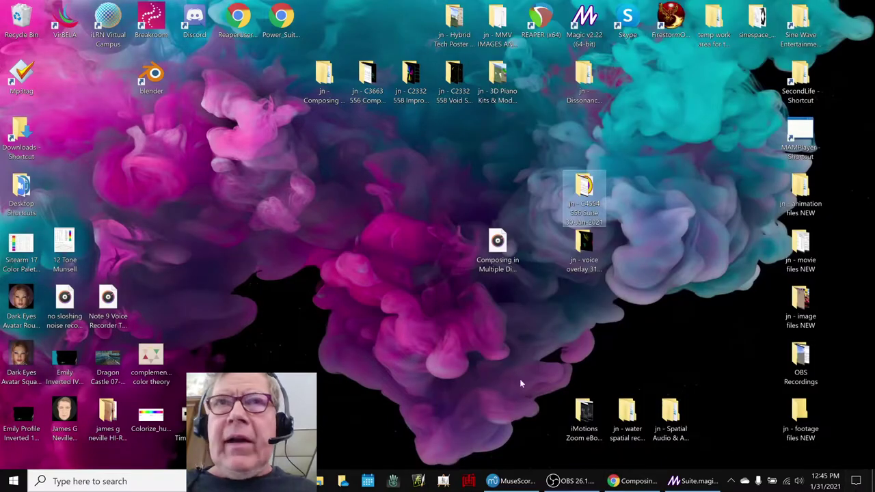
Step: Play the Quadraphonic Voice Overlay Demonstration video from the jn - voice overlay 31-Jan-2021 folder, then close it
double_click(583, 269)
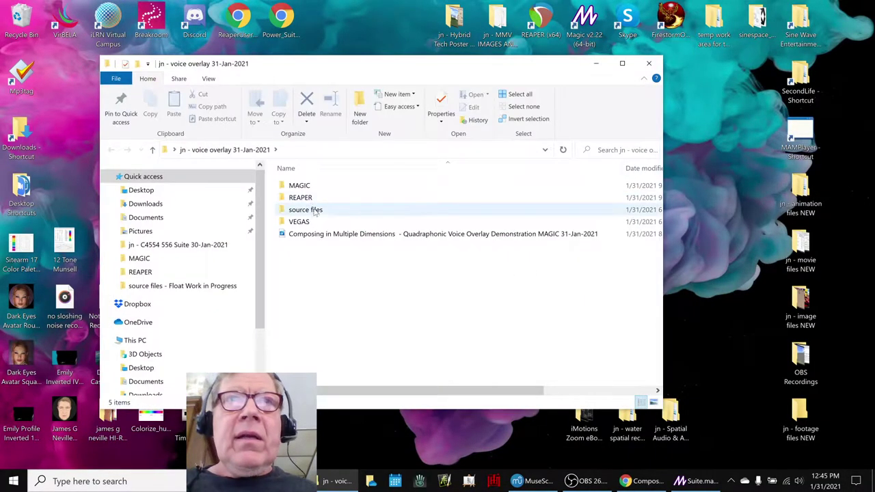
click(320, 235)
double_click(320, 234)
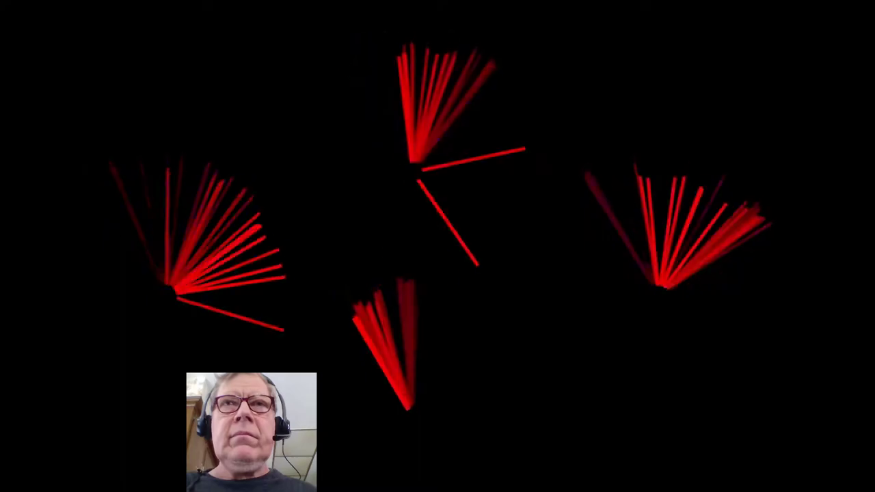
key(space)
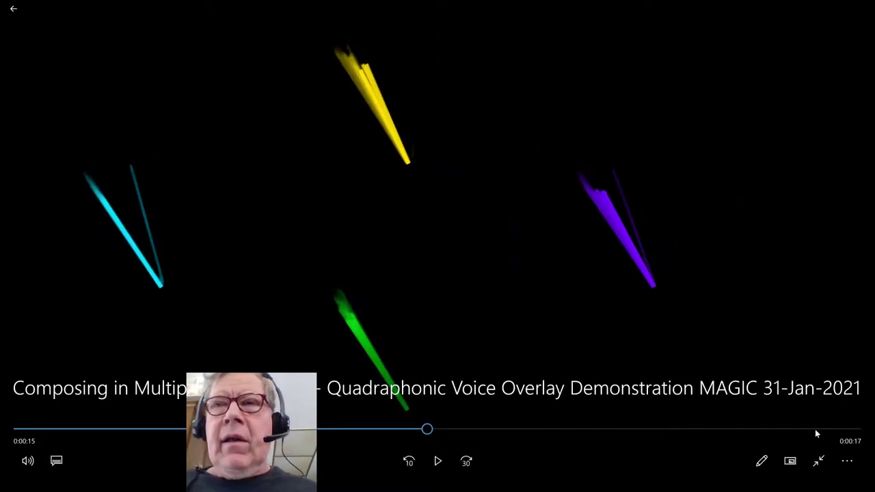
click(821, 459)
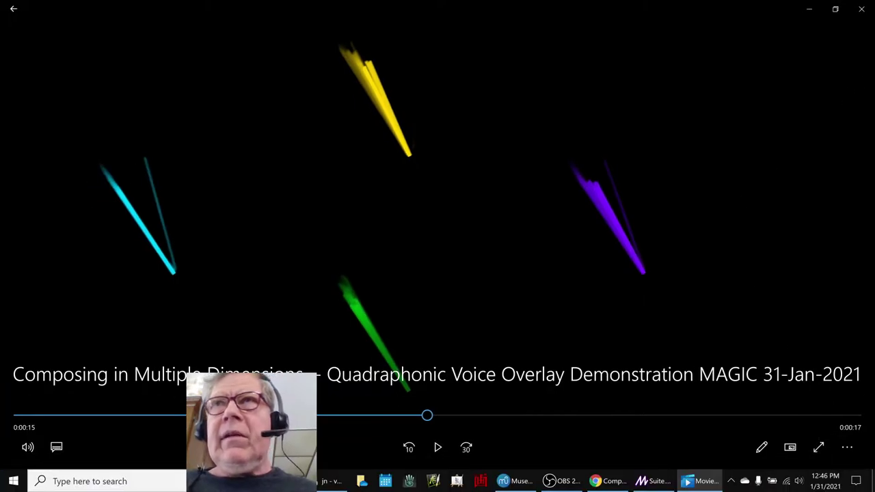
click(862, 9)
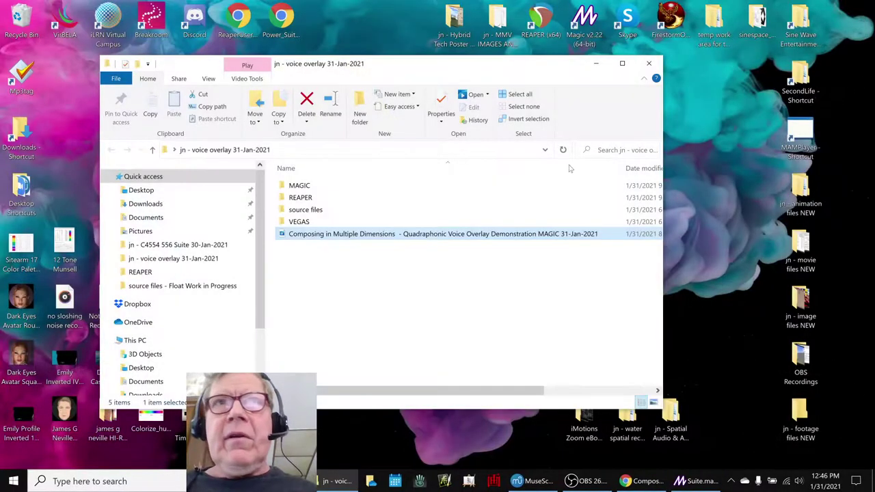
Step: Close the voice overlay folder and go to the made float SCORE video entry in H54
click(647, 65)
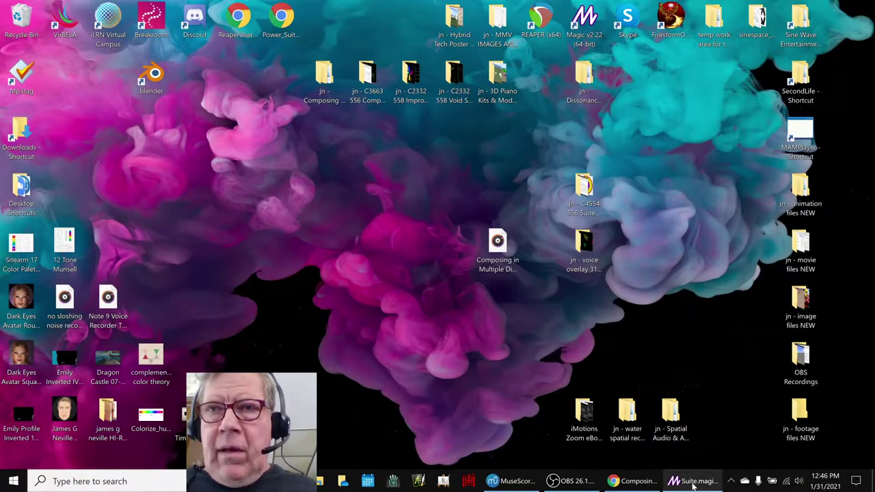
mouse_move(691, 485)
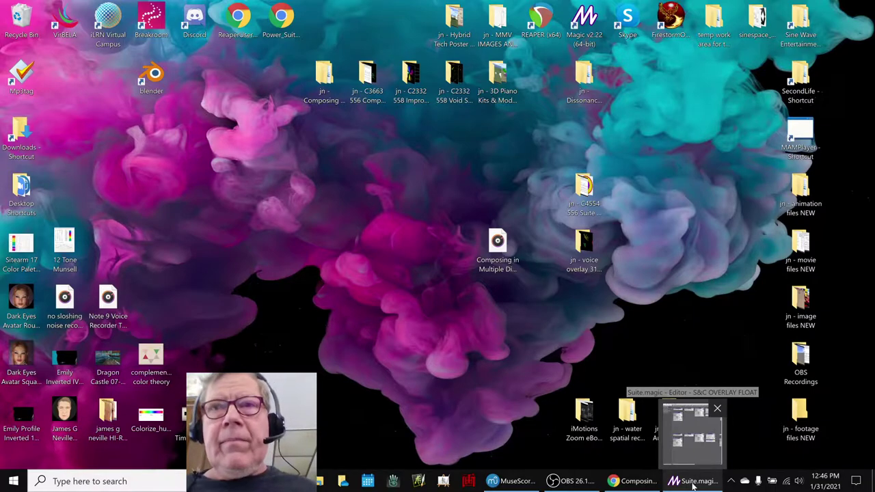
click(632, 481)
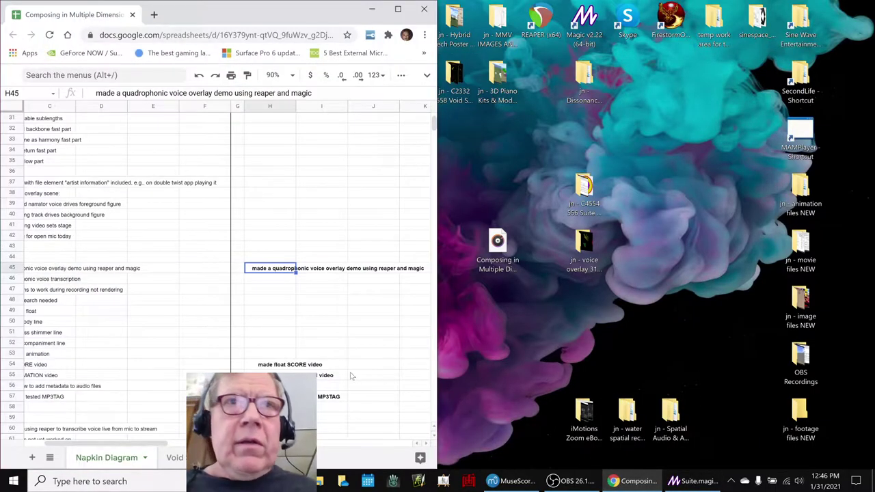
click(291, 365)
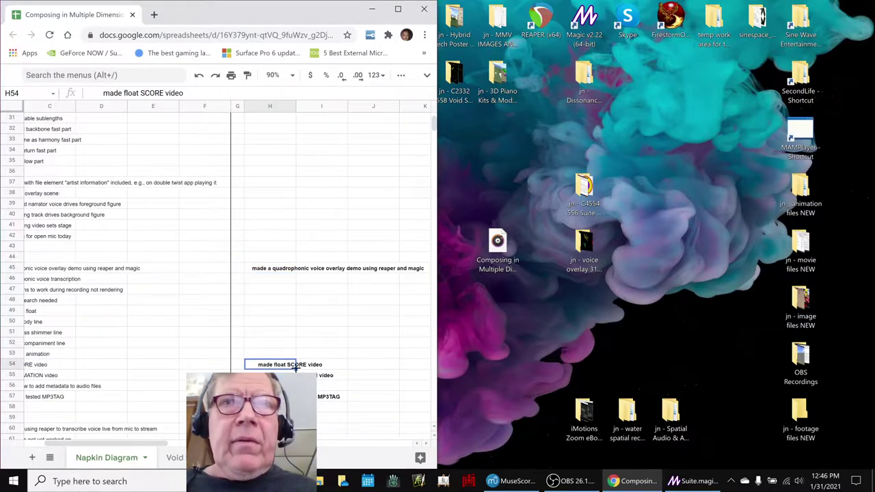
Step: Play the Float Work in Progress SCORE video from the C4554 556 Suite folder
click(573, 191)
double_click(572, 191)
click(440, 272)
double_click(441, 271)
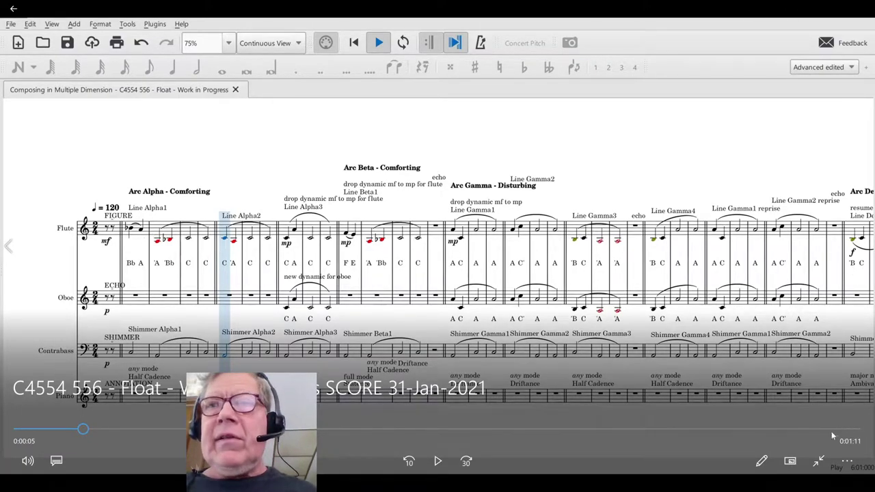
Step: Exit full screen, close the video player and close the suite folder window
click(818, 462)
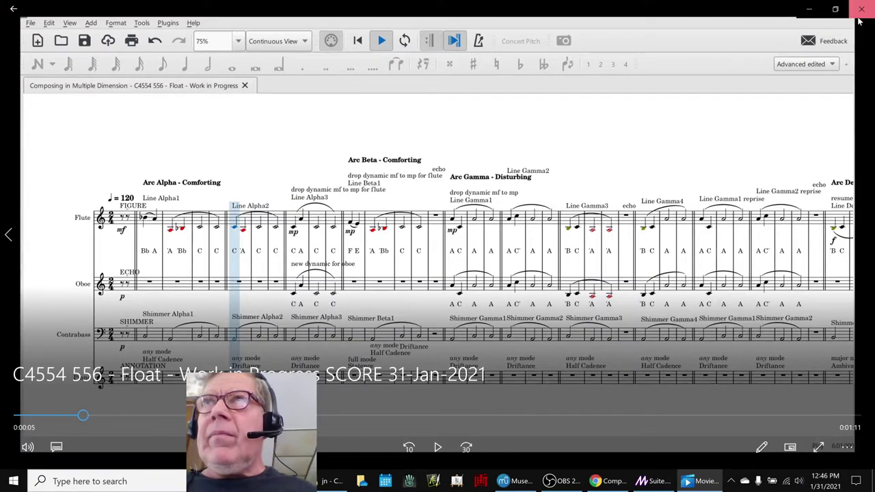
click(860, 22)
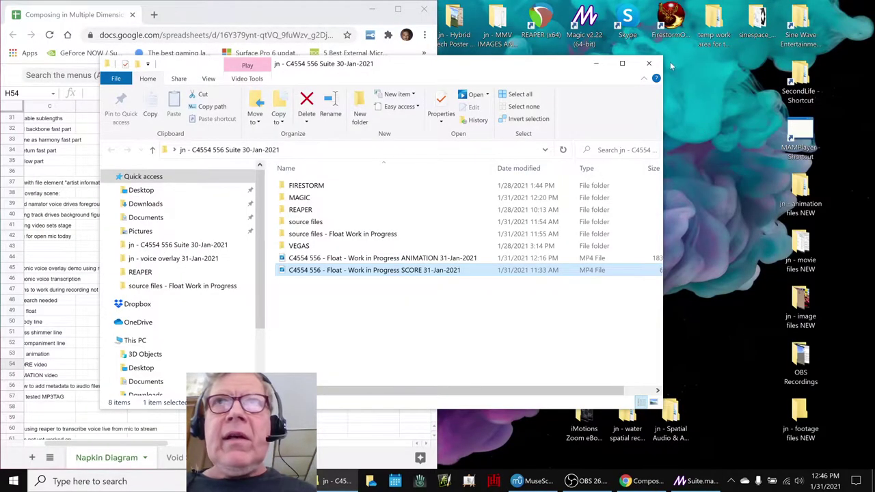
click(649, 63)
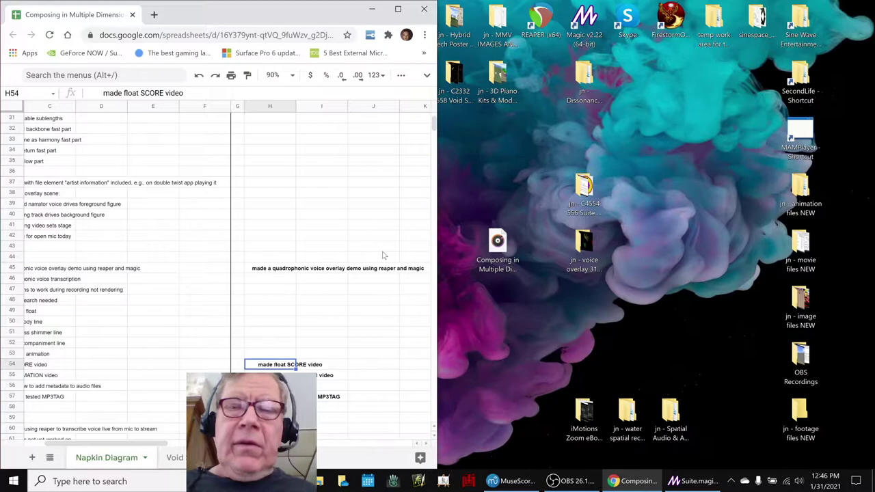
Step: Copy the flute, contrabass and oboe added-line notes from B50:C52 into H50 and make them bold
key(Left)
key(Left)
key(Left)
key(Left)
key(Left)
key(Left)
key(Up)
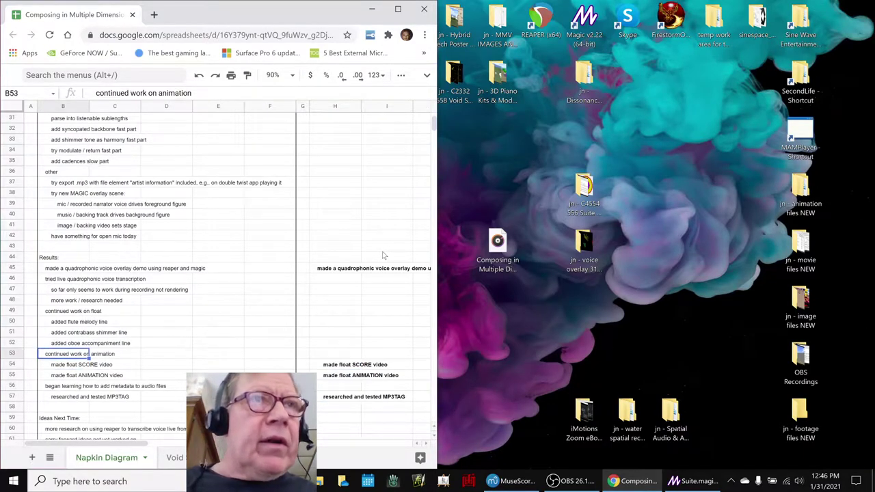
key(Up)
key(Up)
key(Up)
key(Up)
key(Up)
key(Up)
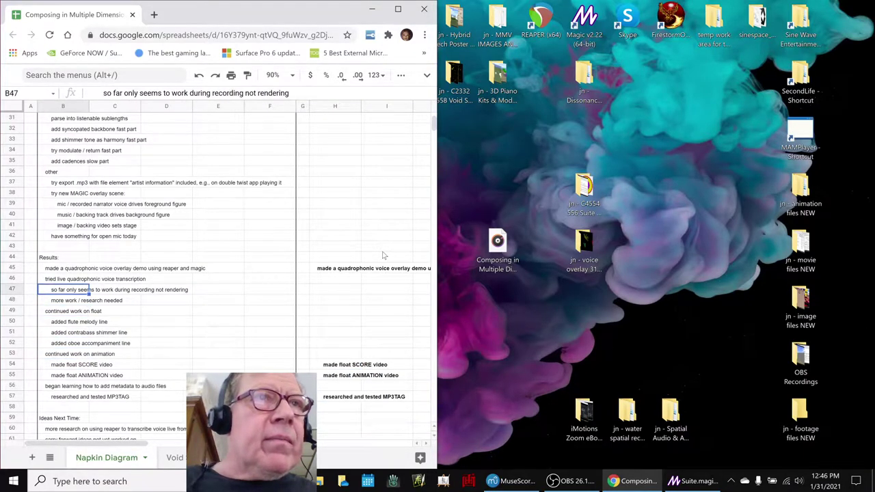
key(Down)
key(Down)
key(Down)
key(shift+Right)
key(shift+Down)
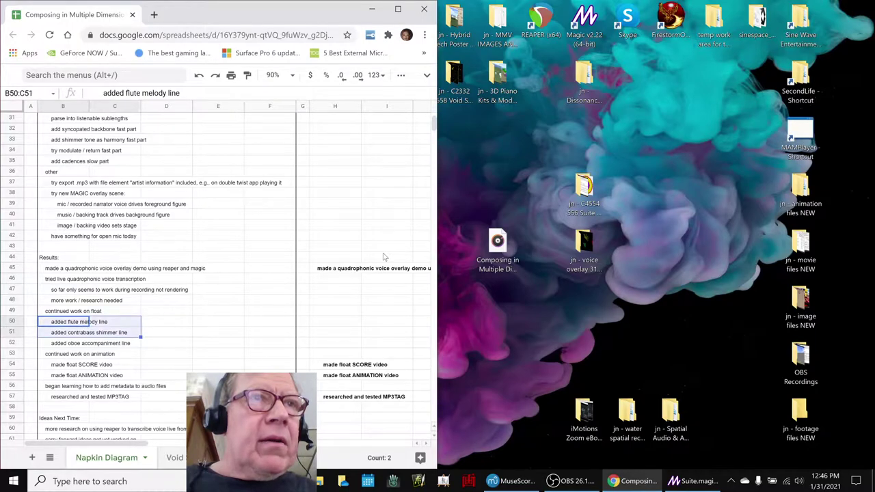
key(shift+Down)
key(ctrl+c)
key(Right)
key(Right)
key(Right)
key(Right)
key(Right)
key(Right)
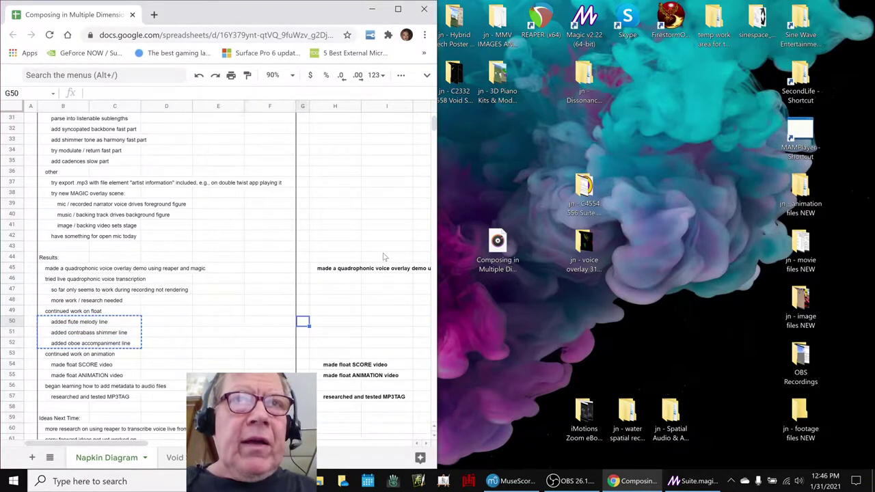
key(ctrl+v)
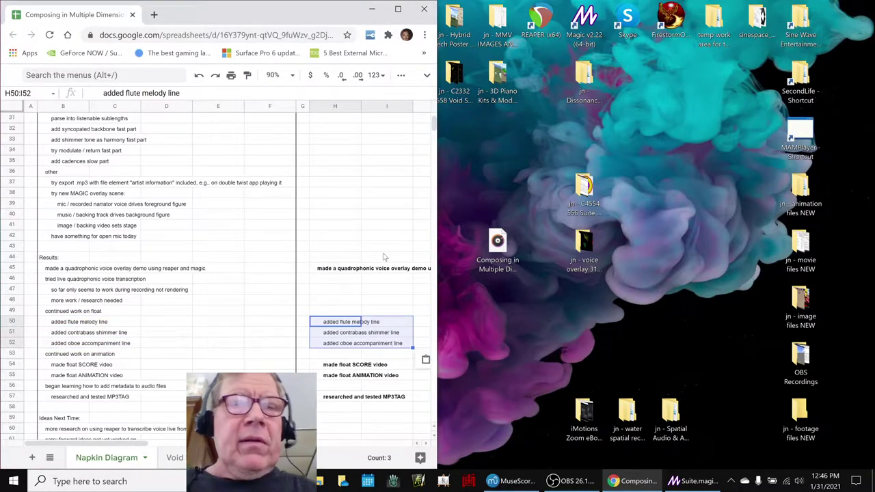
key(ctrl+b)
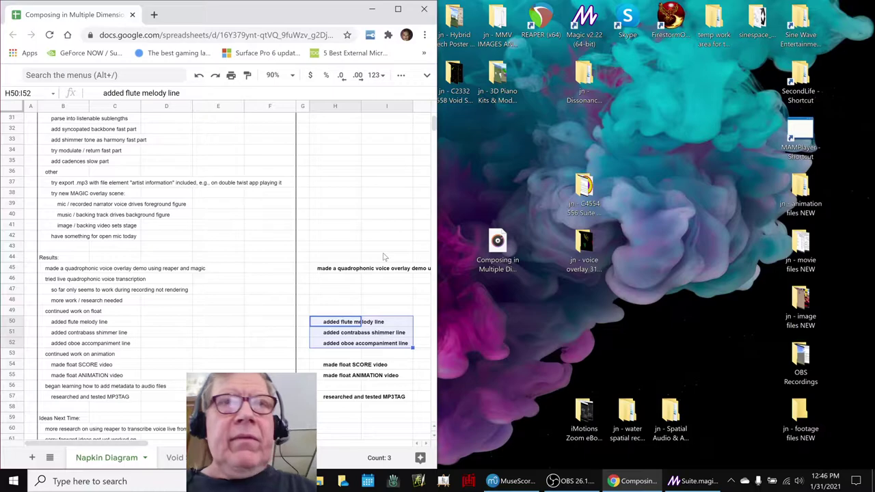
click(517, 480)
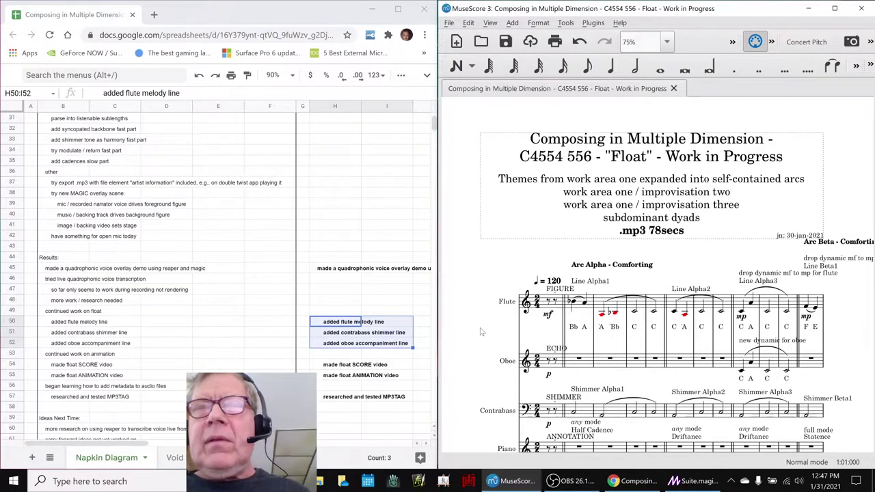
Step: Scroll through the opening systems of the Float score, then show the desktop
click(362, 346)
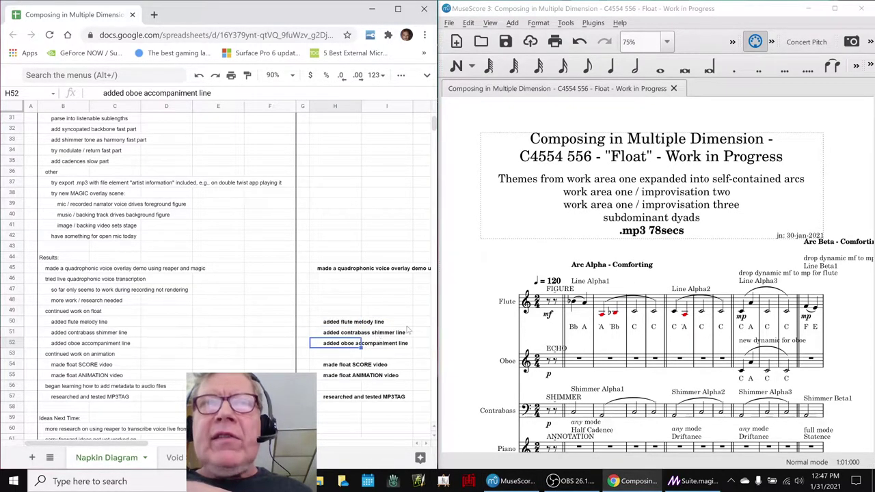
click(489, 331)
scroll(776, 345, down, 1)
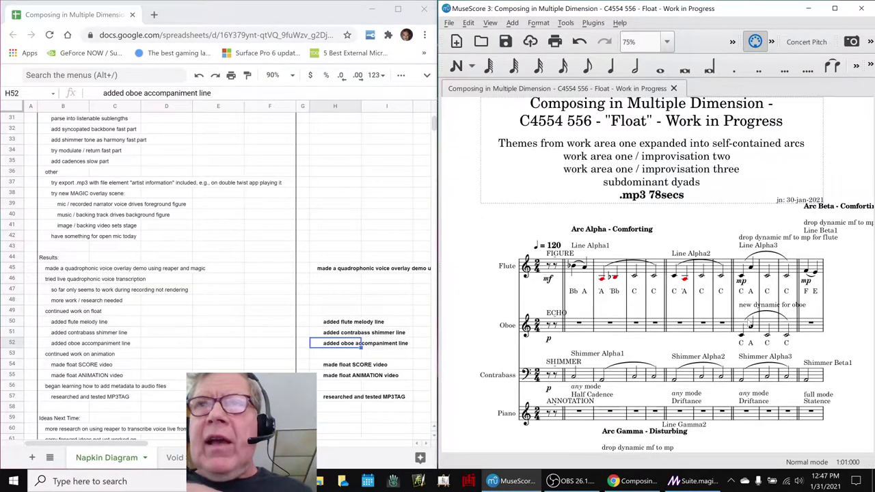
scroll(735, 332, down, 2)
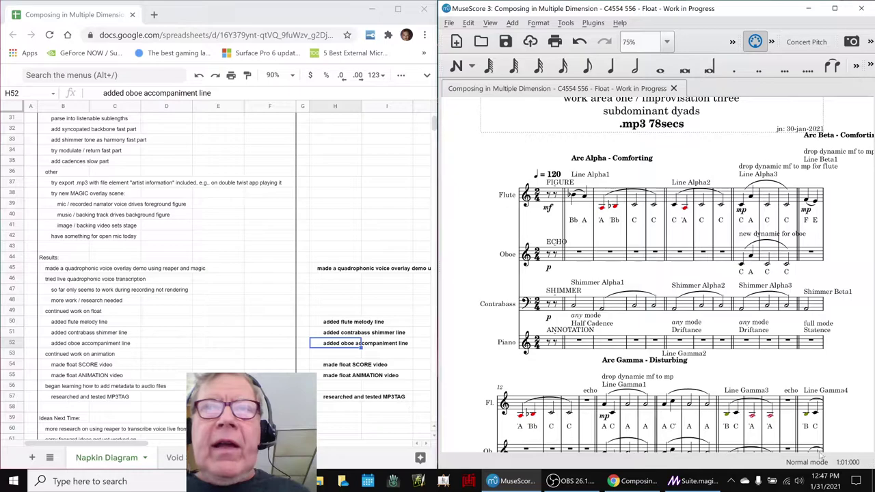
click(873, 482)
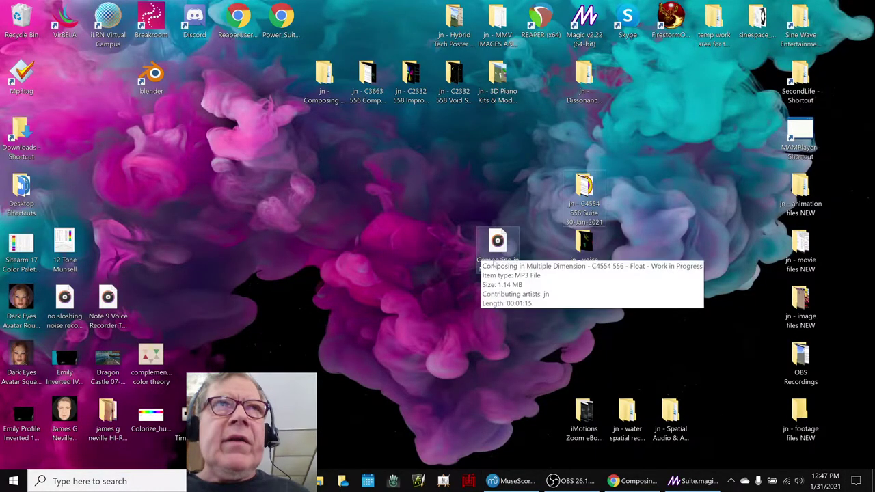
Step: Open the source files - Float Work in Progress folder and inspect its Sharing, Security and Previous Versions properties
double_click(585, 205)
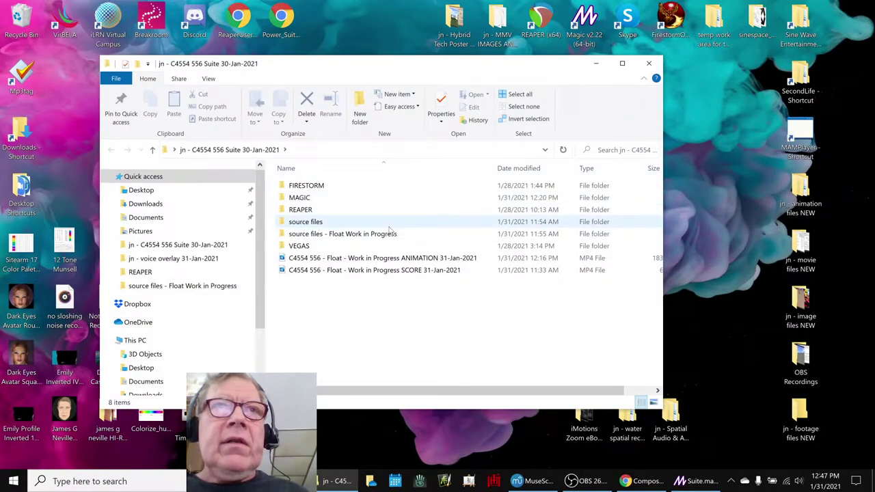
double_click(391, 234)
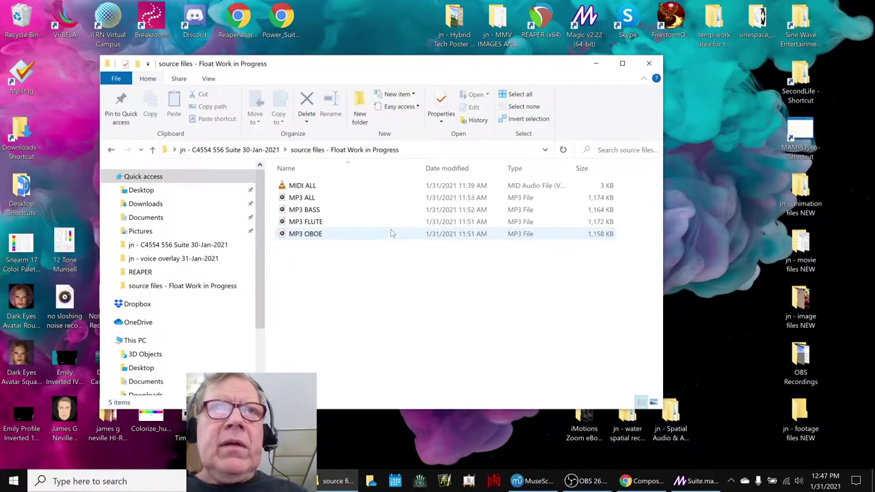
right_click(373, 198)
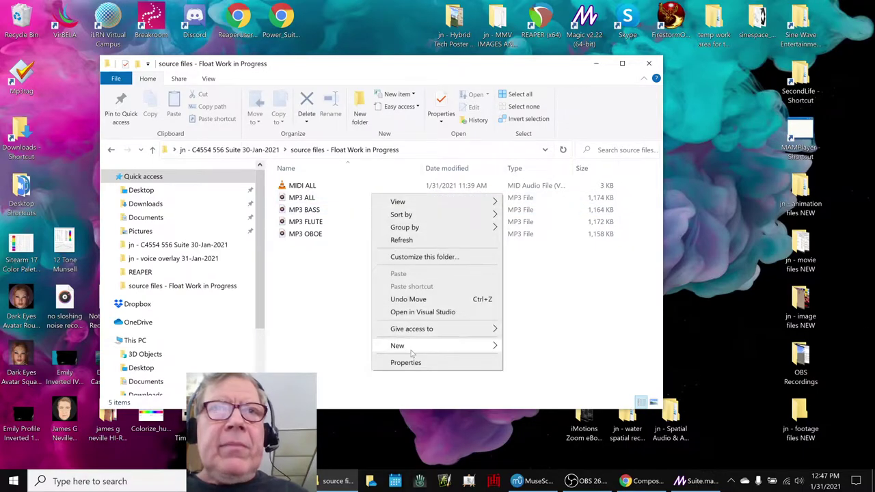
click(410, 362)
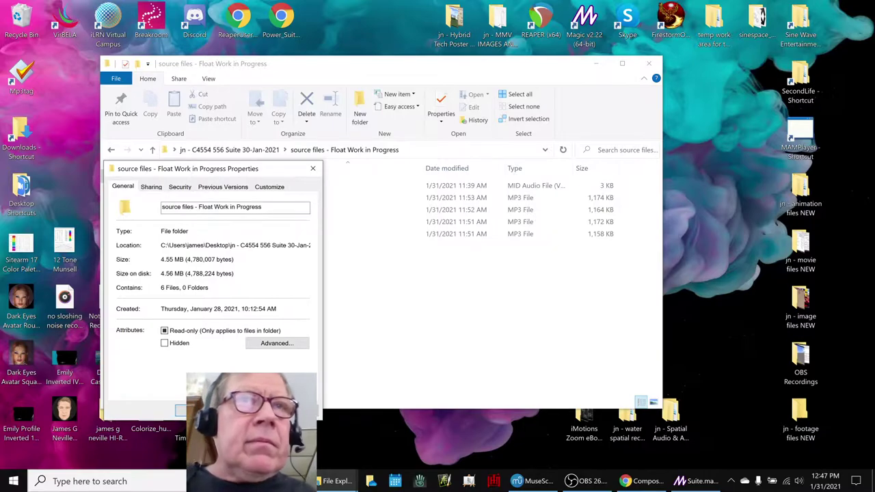
click(151, 187)
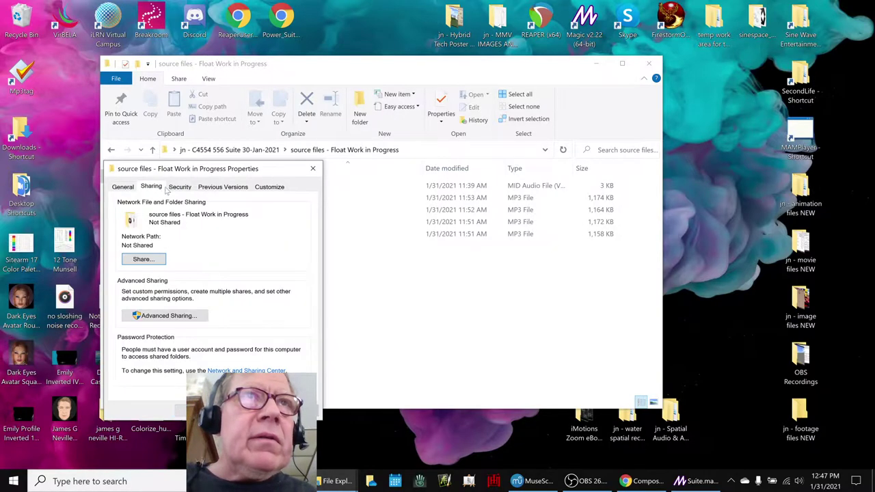
click(179, 187)
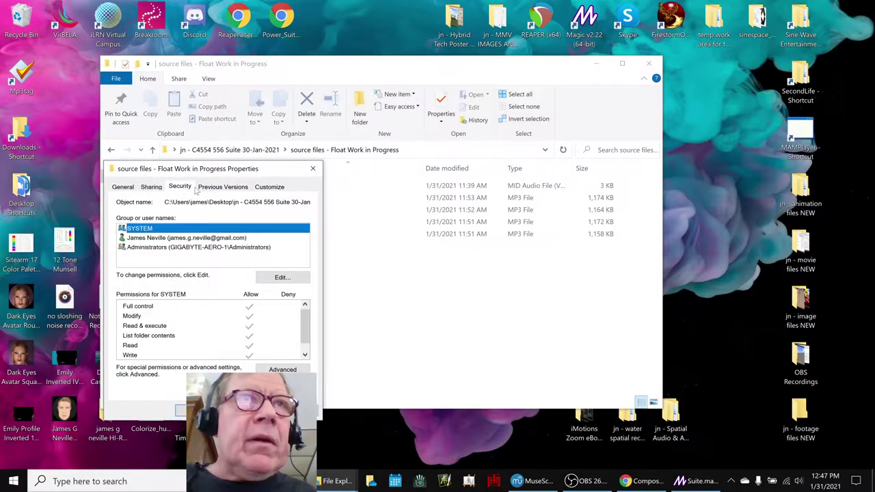
click(210, 188)
click(312, 169)
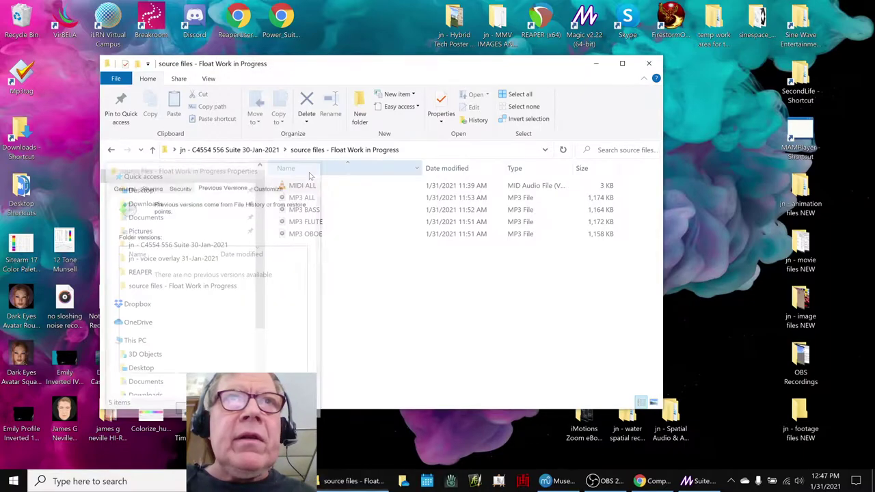
Step: Check MP3 ALL's Details tab (1:15, 128kbps), then close the folder window
click(305, 199)
right_click(306, 200)
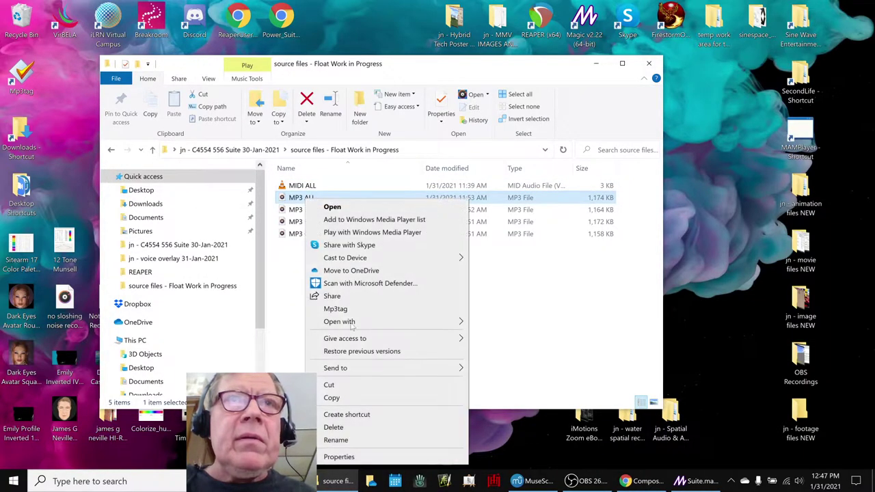
click(355, 456)
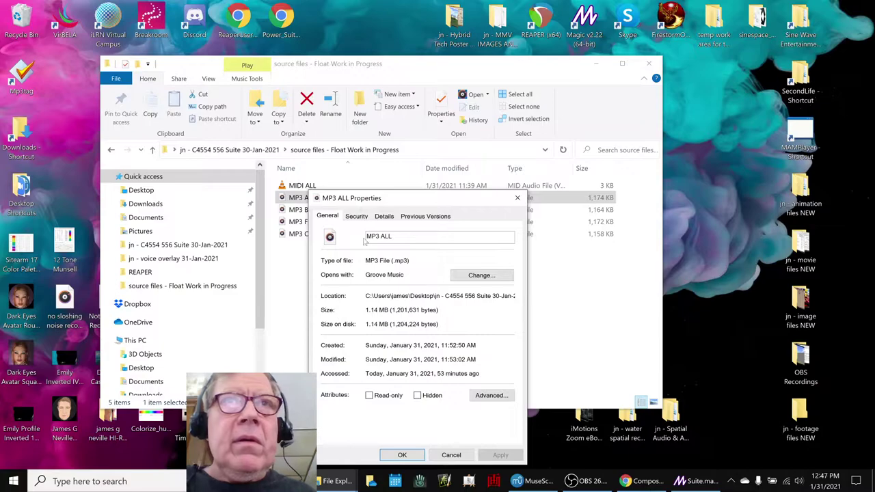
click(380, 217)
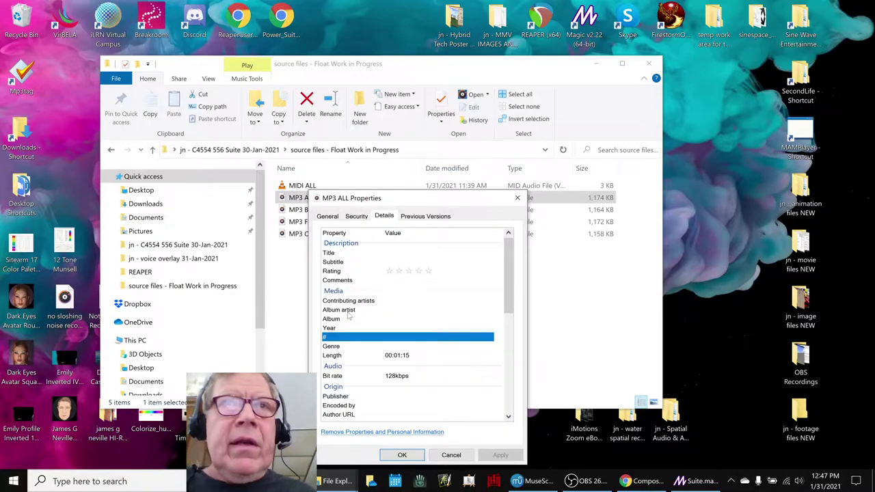
click(517, 197)
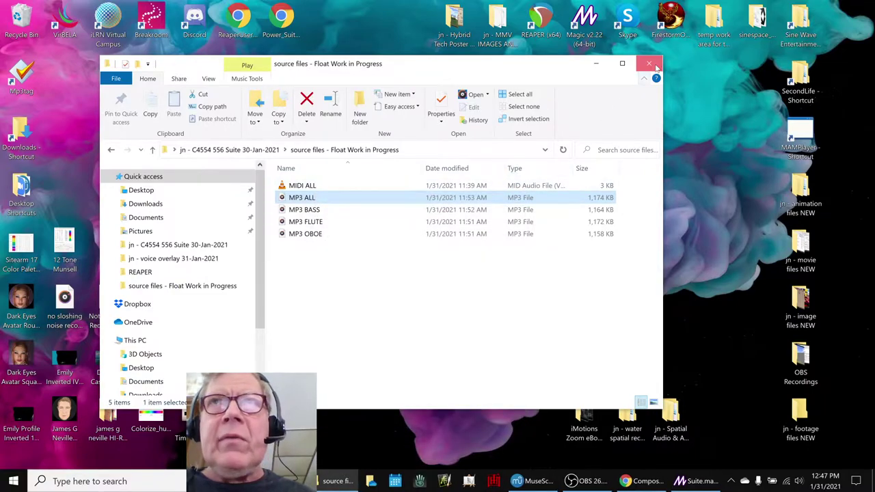
click(655, 64)
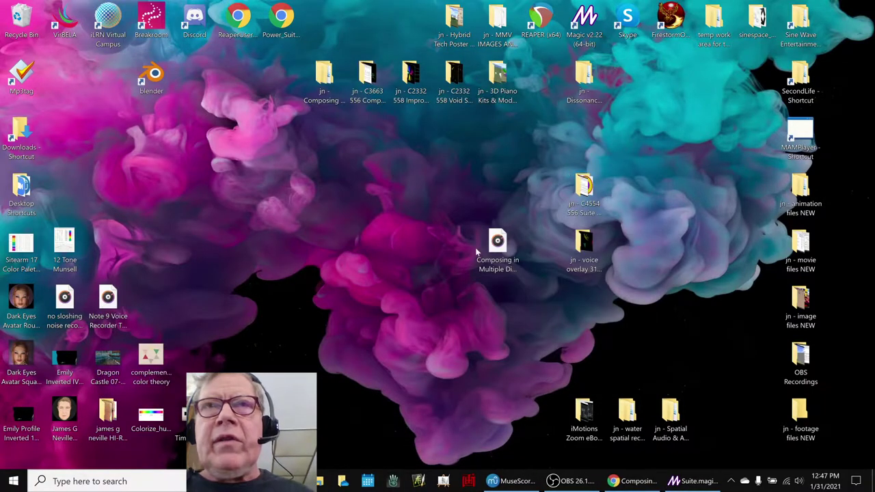
Step: Confirm the desktop MP3's Title tag is Float Work in Progress, then bring up Magic and the session log
right_click(498, 250)
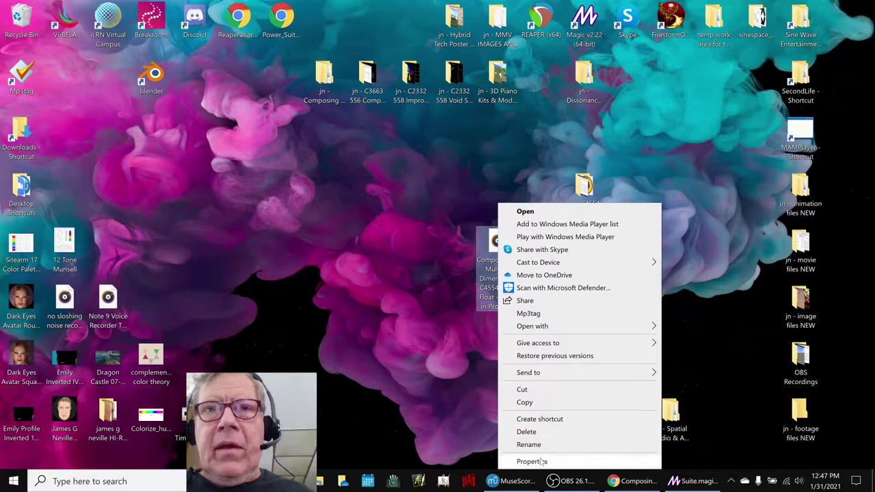
click(531, 462)
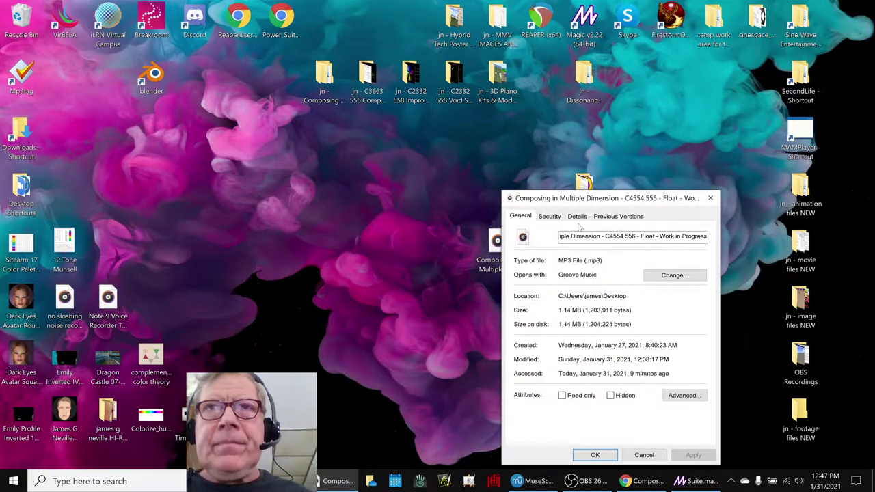
click(580, 217)
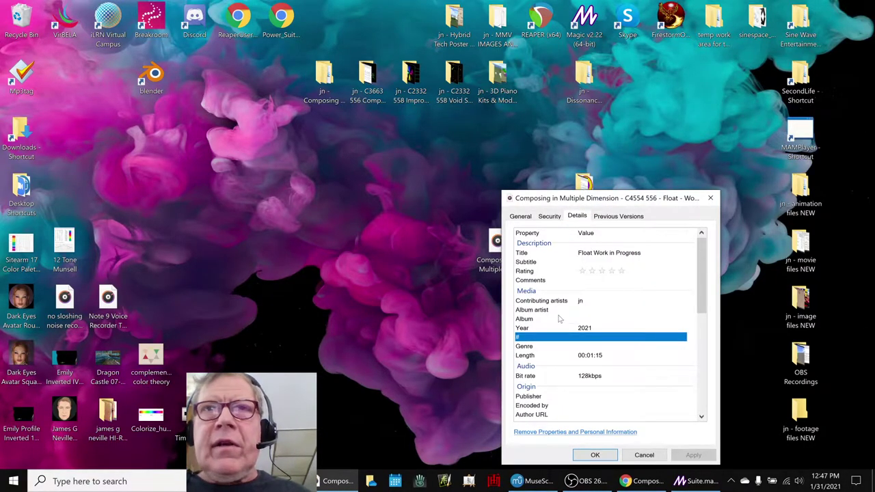
click(546, 301)
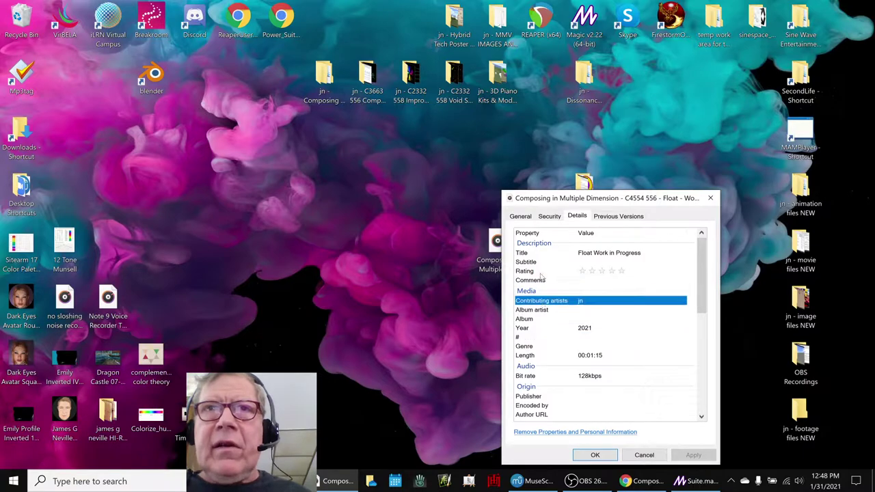
click(548, 253)
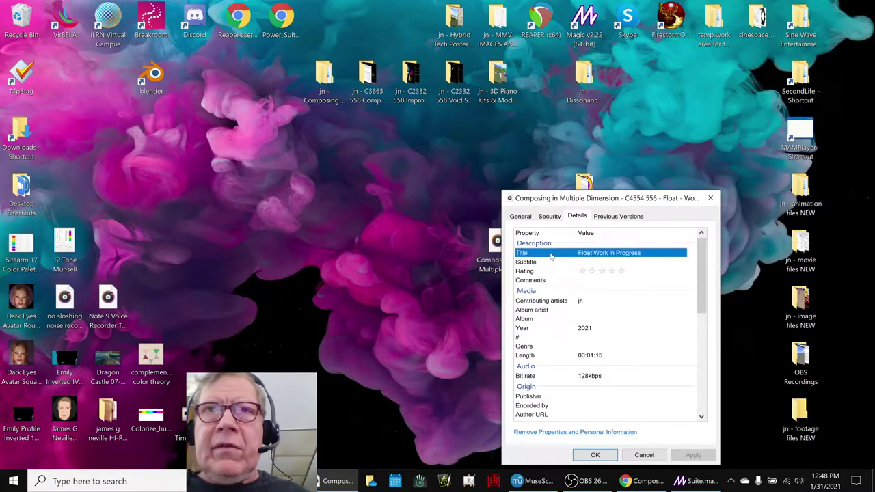
click(711, 199)
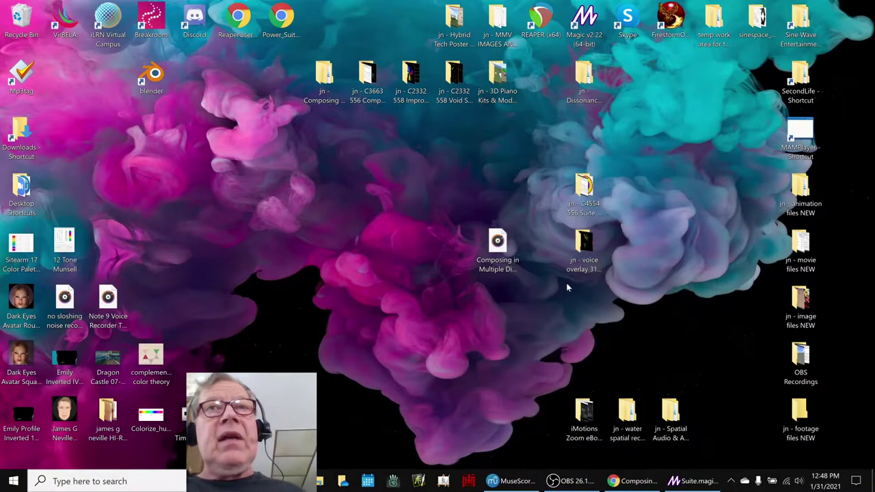
click(694, 481)
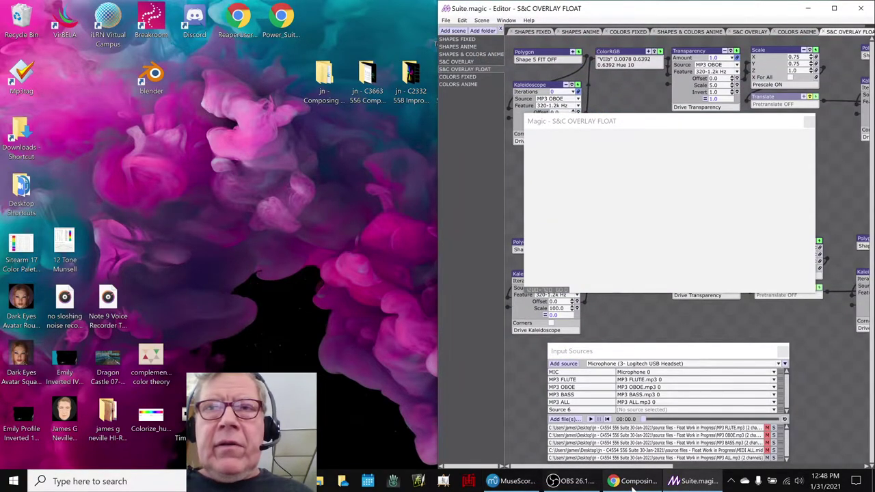
click(608, 483)
Step: Copy the B56 metadata-learning note into H56, then switch Magic to the COLORS ANIME scene
click(329, 388)
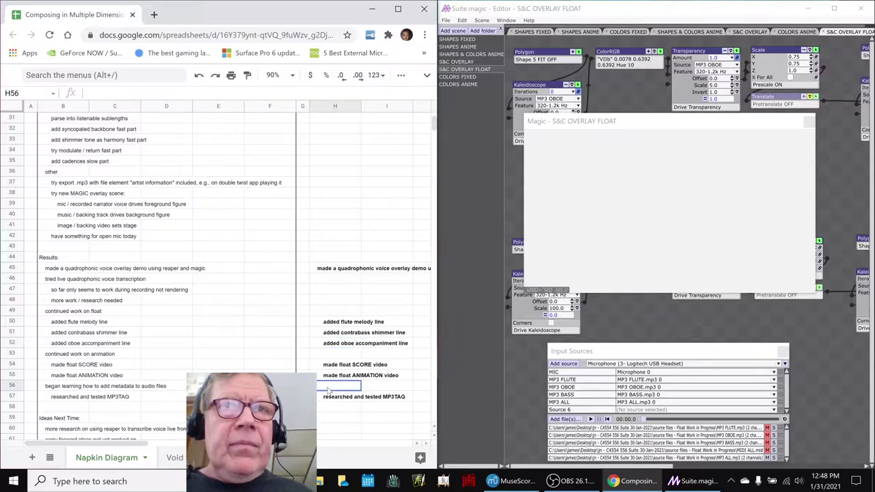
click(330, 400)
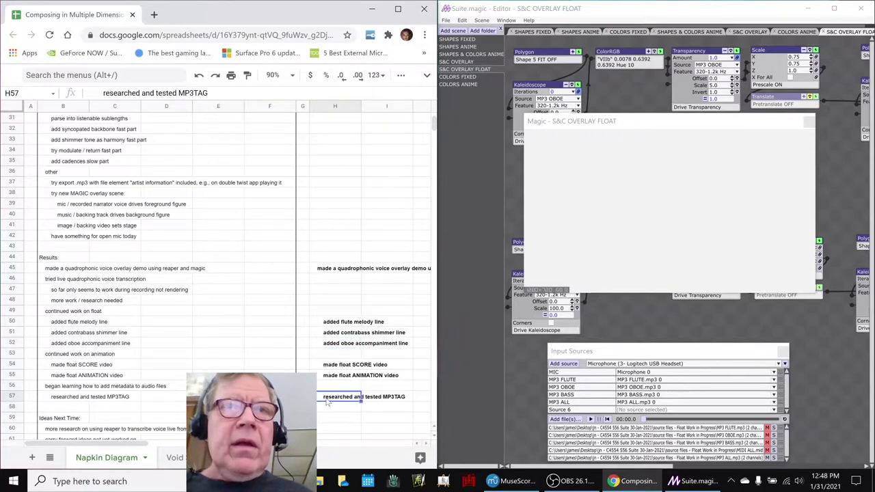
click(73, 388)
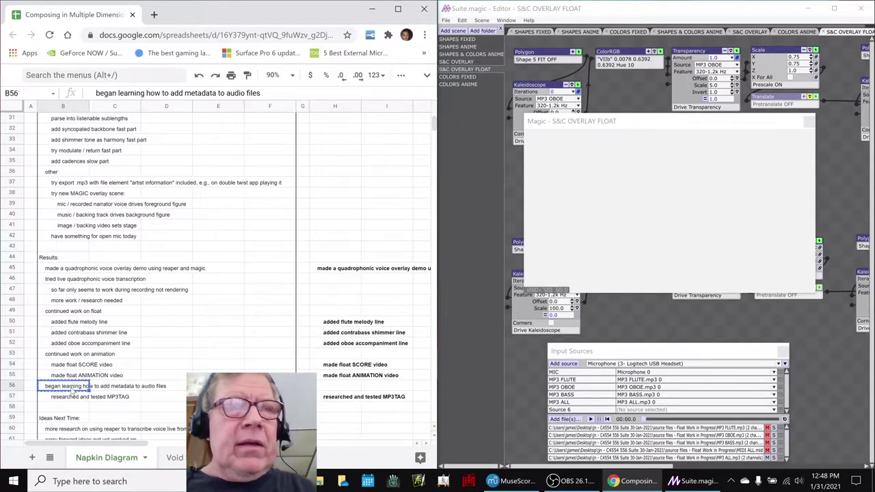
key(ctrl+c)
key(Right)
key(Right)
key(Right)
key(Right)
key(Right)
key(Right)
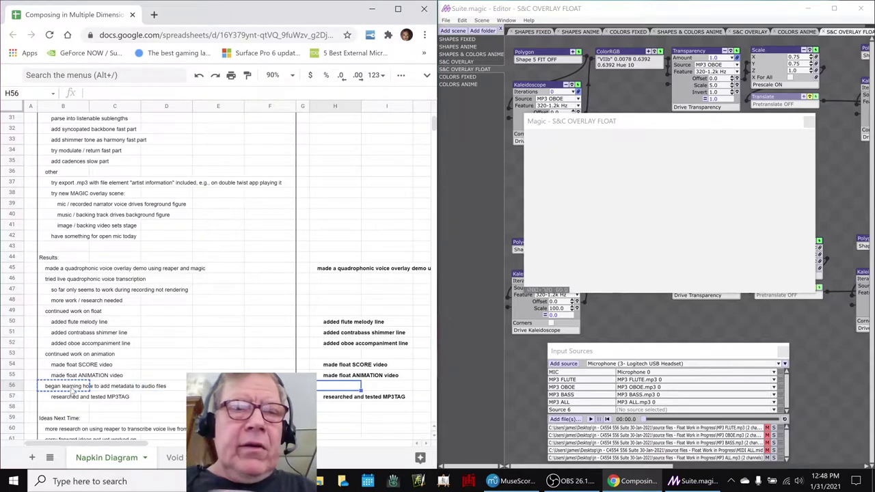
key(ctrl+v)
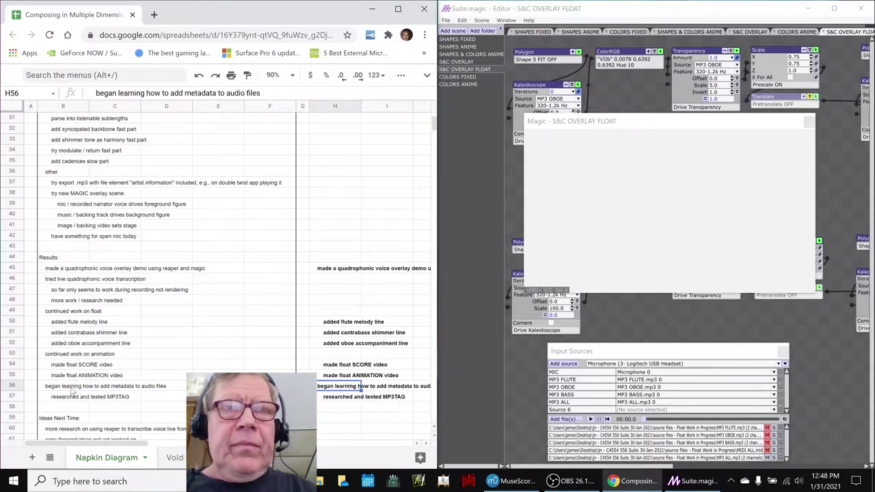
key(Right)
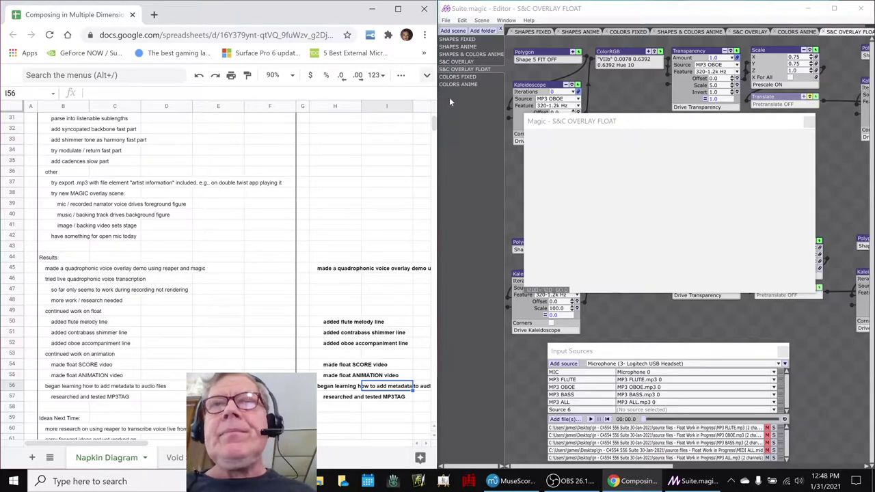
click(638, 123)
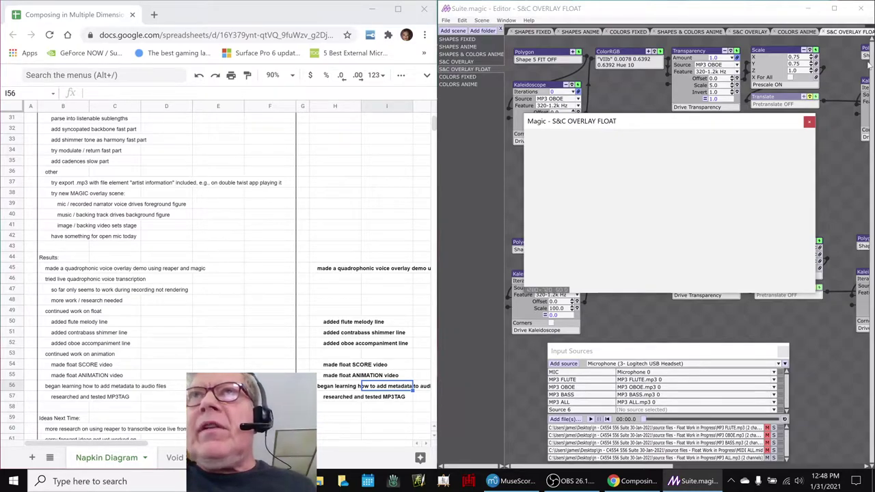
click(798, 33)
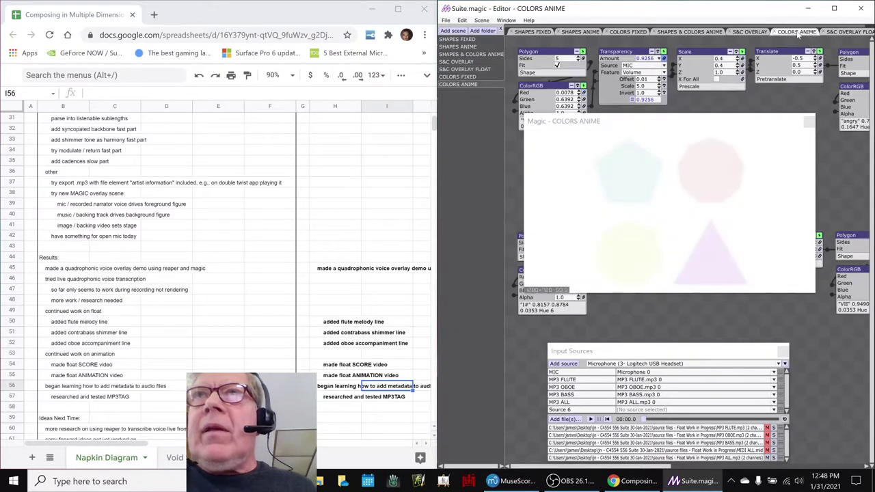
Step: Switch Magic to S&C OVERLAY, then S&C OVERLAY FLOAT, and start the Float MP3s
click(753, 32)
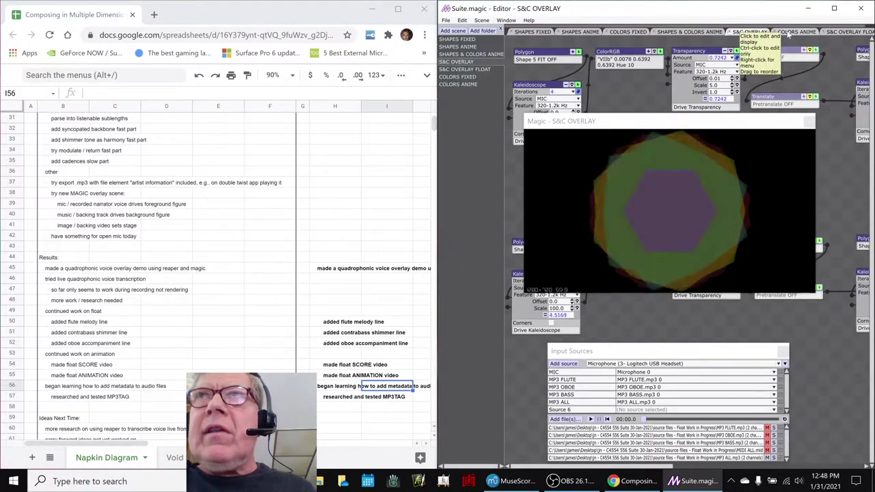
click(830, 35)
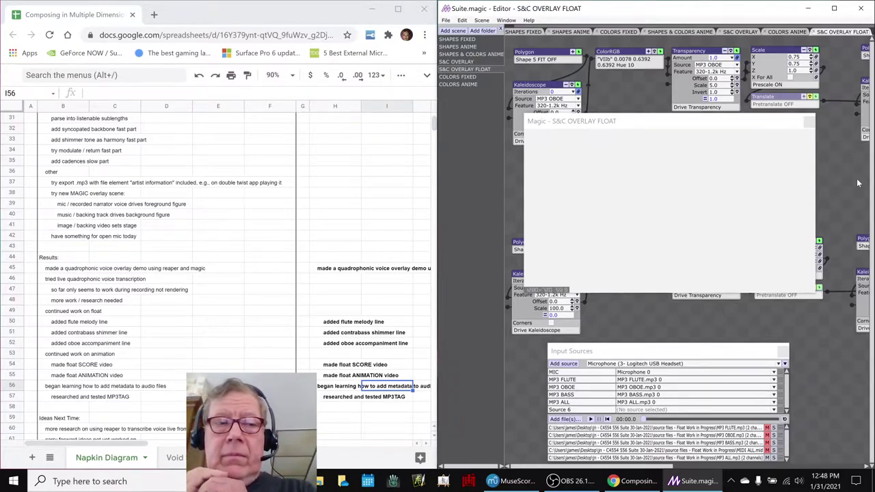
key(space)
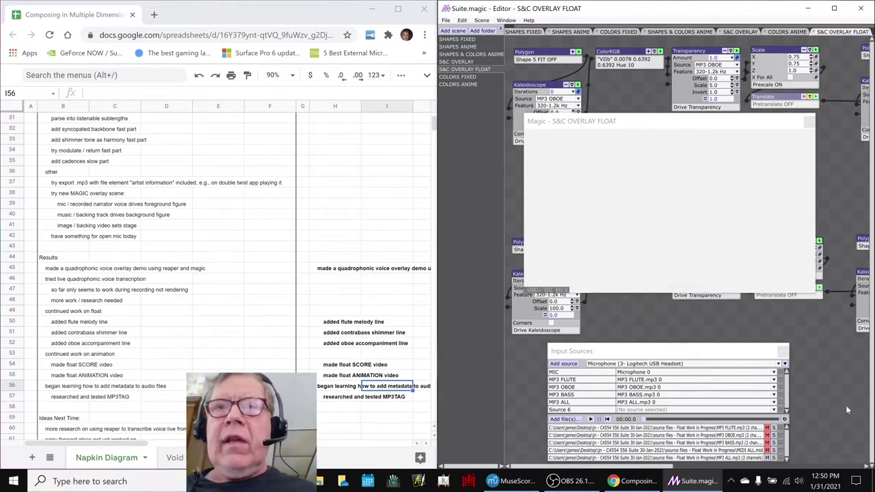
Step: Bring forward OBS Studio with the live 'Composing in Multiple Dimensions Part 37 - WEB' stream
click(585, 483)
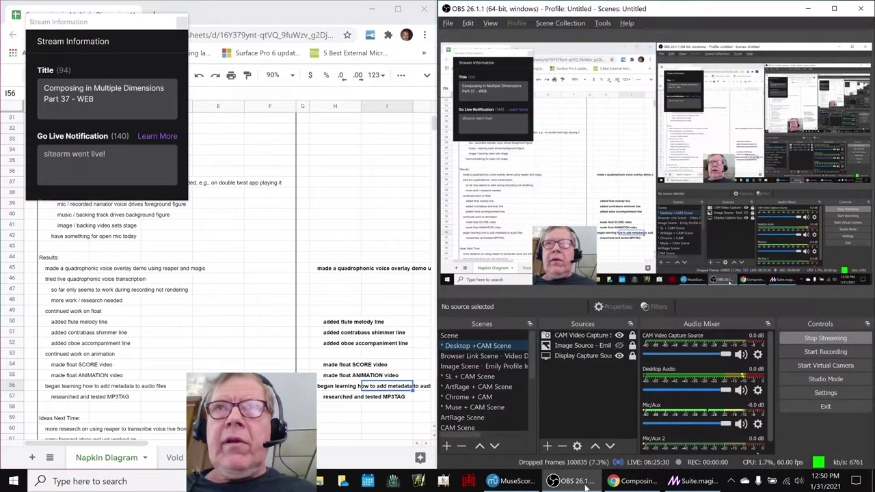
Step: Back in Magic, seek the Float MP3s to about 00:25 and play short play/pause bursts
click(584, 484)
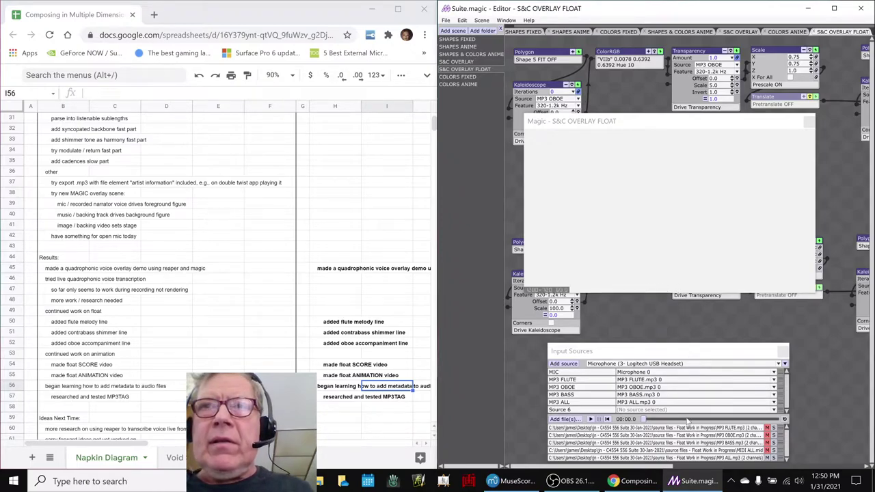
click(690, 420)
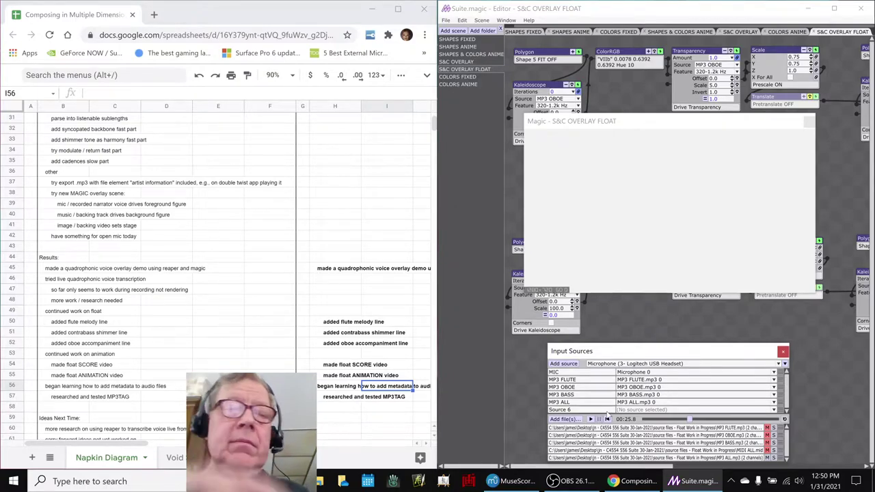
click(605, 418)
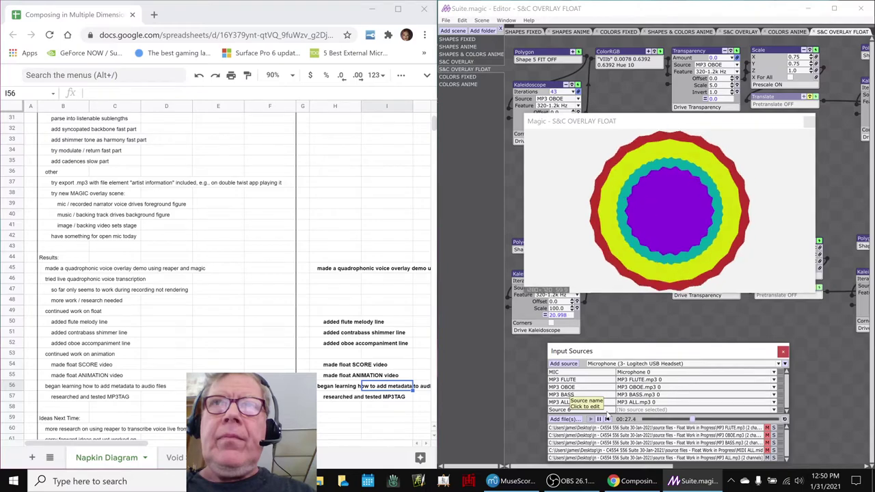
click(605, 418)
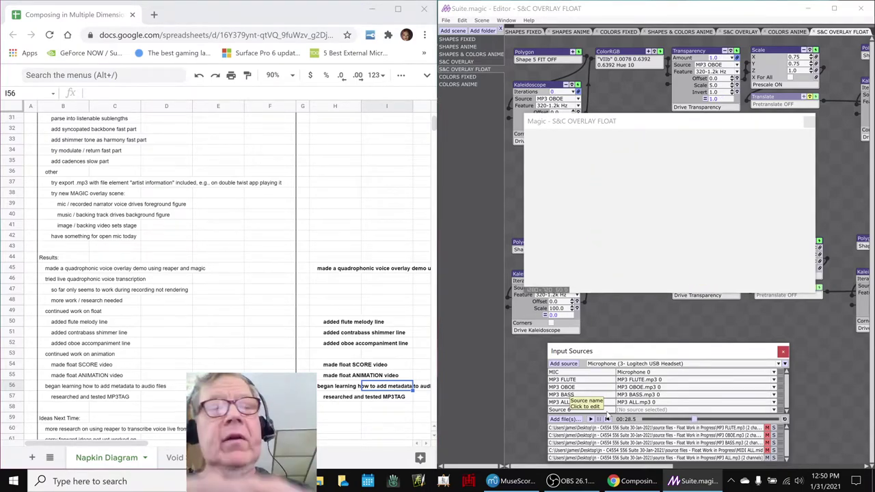
click(607, 415)
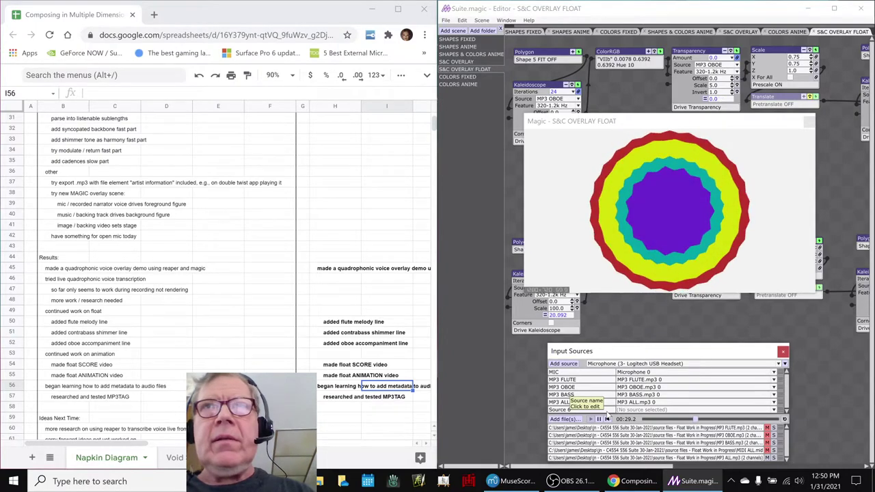
click(606, 416)
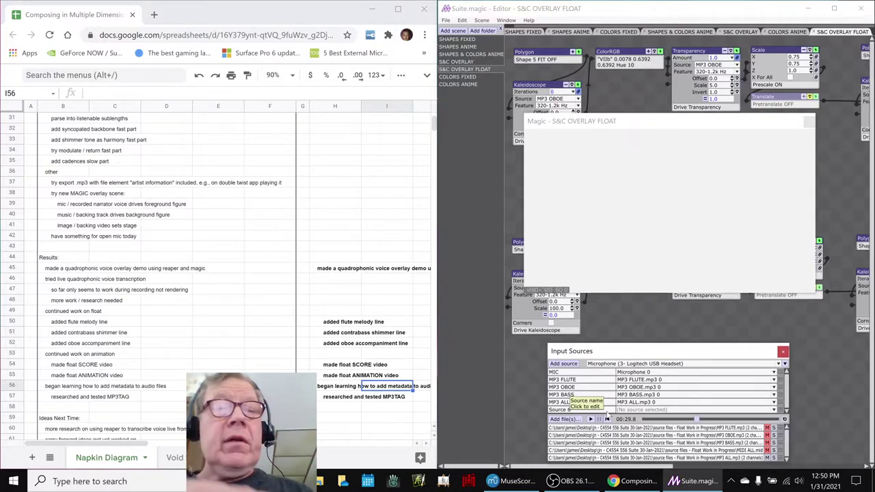
key(space)
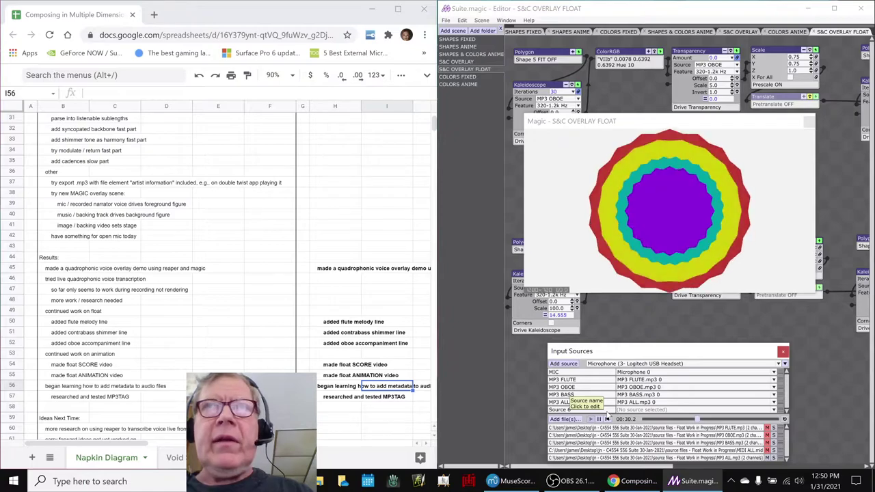
key(space)
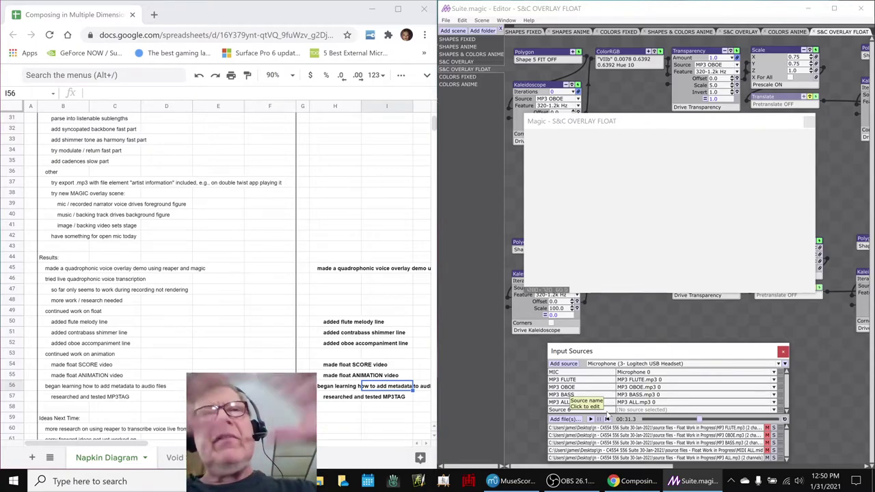
key(space)
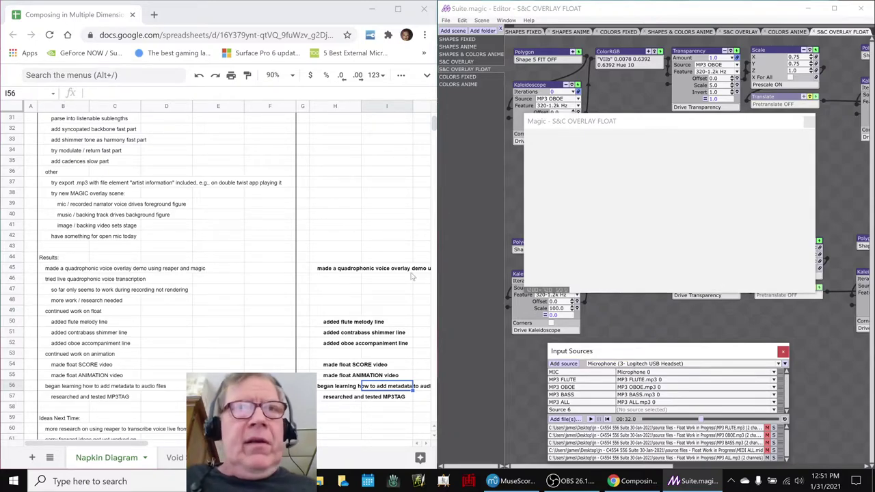
Step: Scroll to Ideas Next Time, select cell B60, and switch Magic to COLORS ANIME
scroll(118, 289, down, 7)
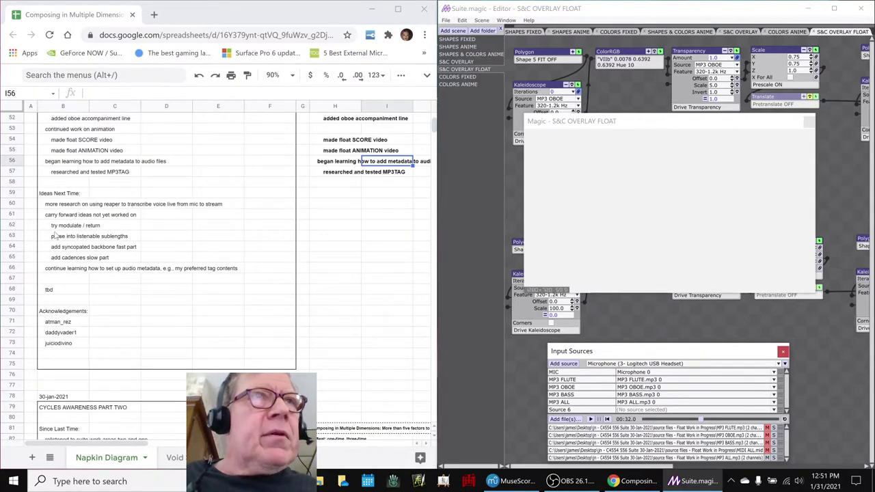
click(61, 204)
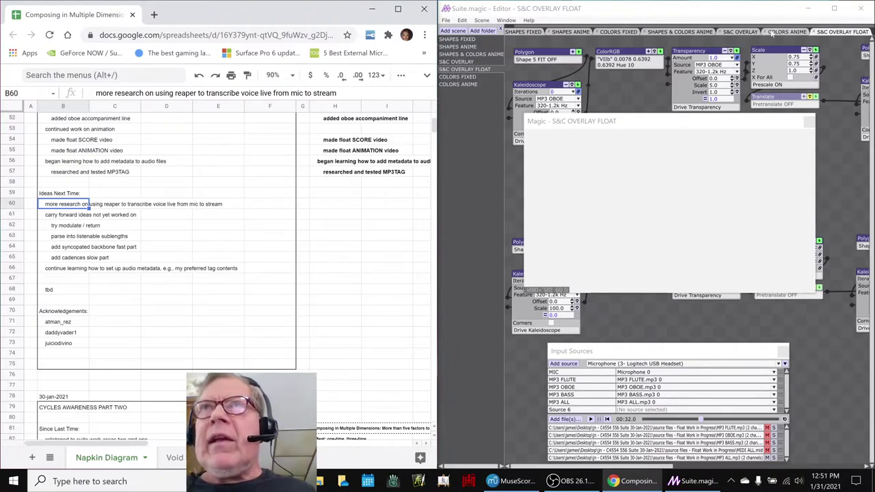
click(769, 31)
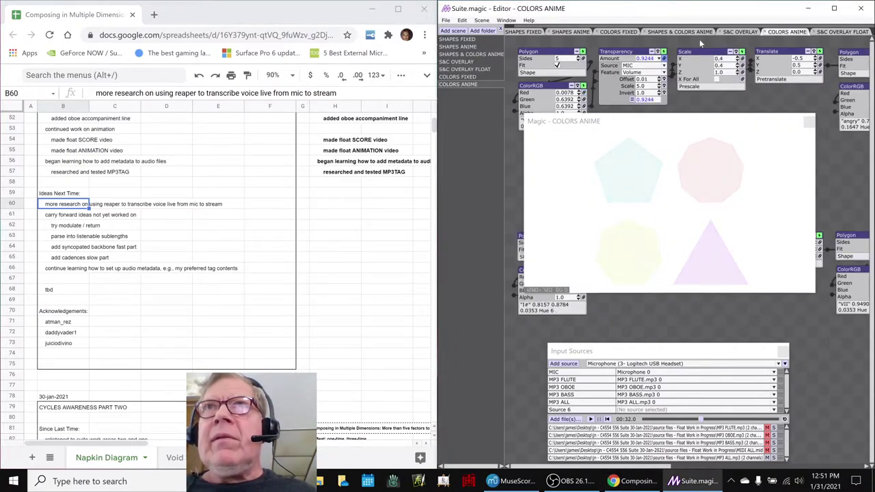
Step: Switch Magic to the S&C OVERLAY scene and select the audio metadata idea in B66
click(724, 33)
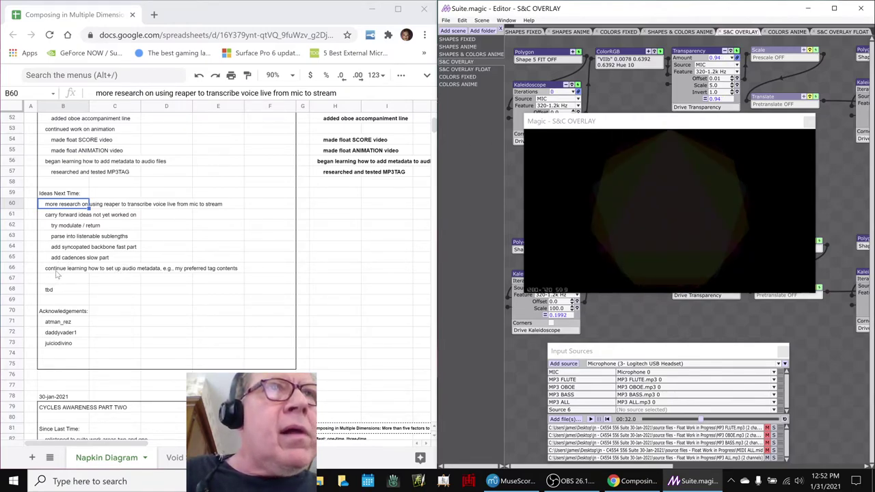
click(57, 270)
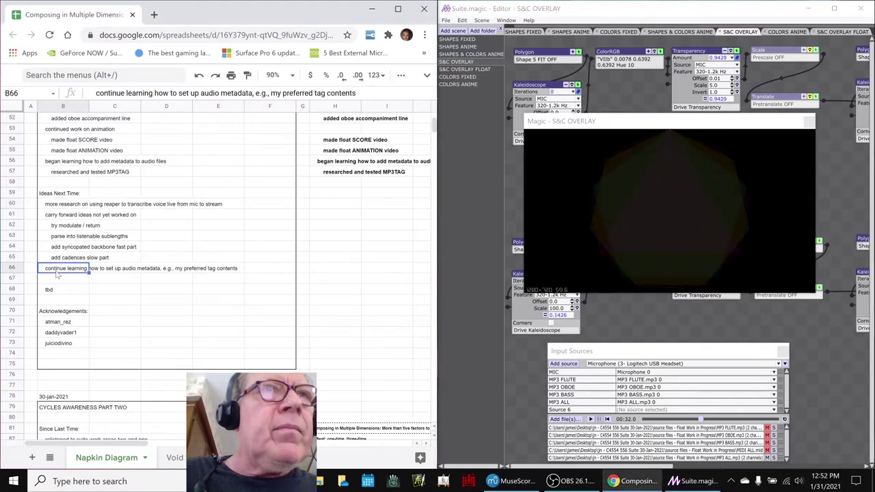
Step: Step through the carried-forward ideas in cells B61 to B65
click(73, 217)
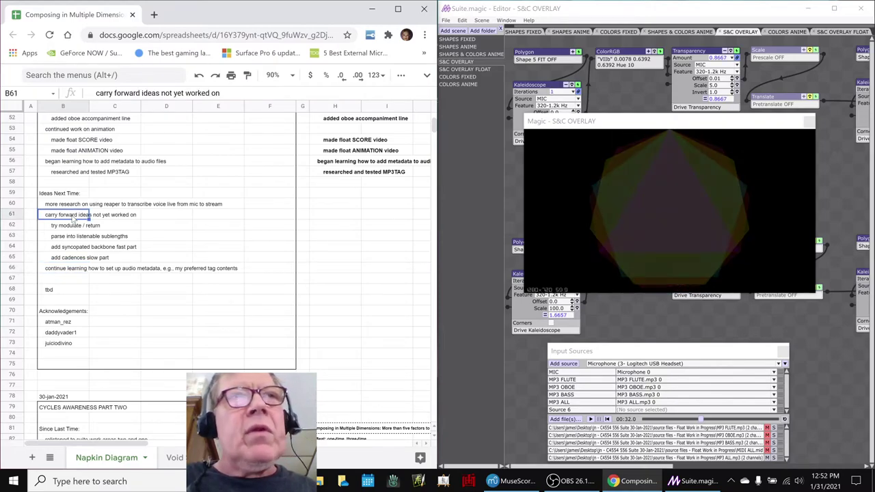
click(65, 229)
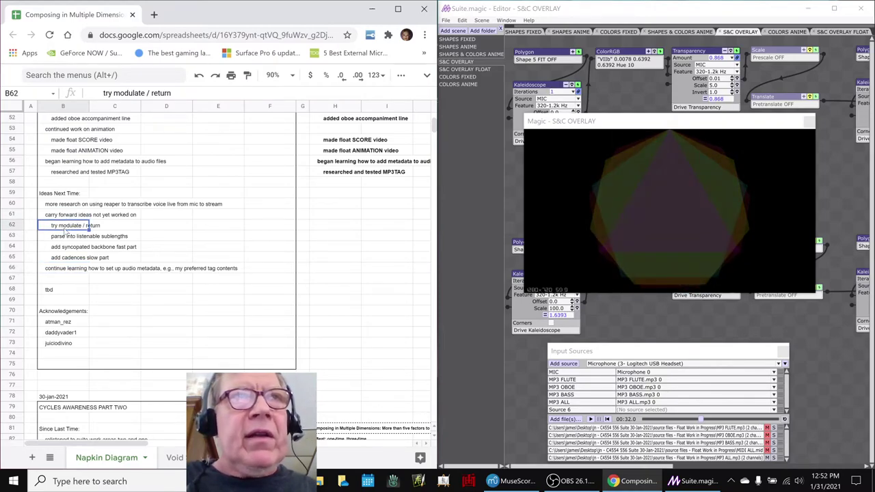
click(67, 238)
click(66, 248)
click(65, 257)
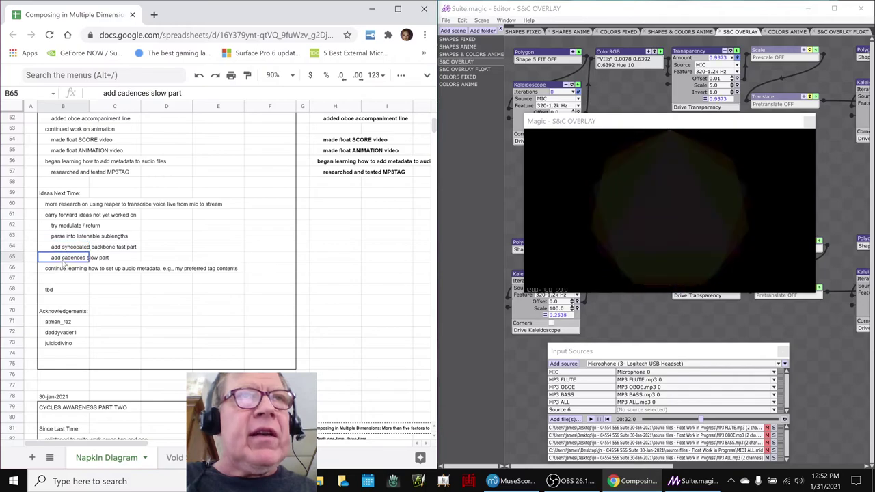
Step: Select acknowledgement cells B72 and B73, then bring OBS Studio's streaming window forward
click(74, 335)
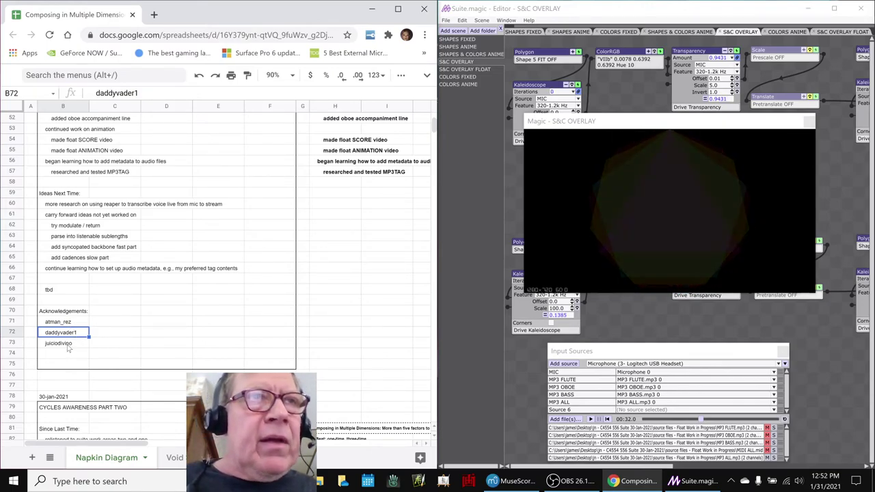
click(69, 345)
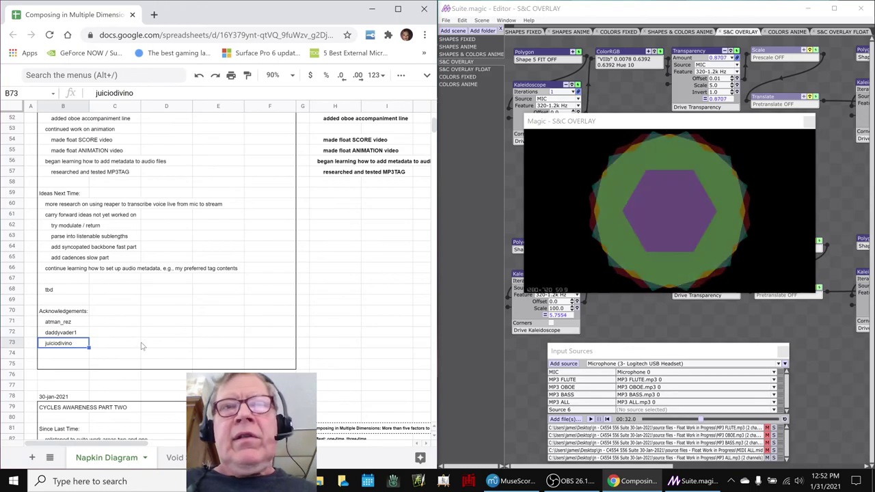
click(573, 481)
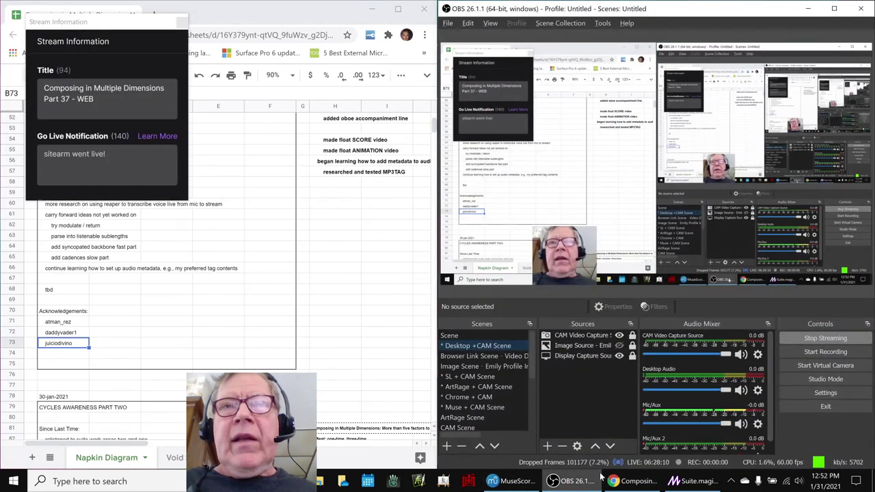